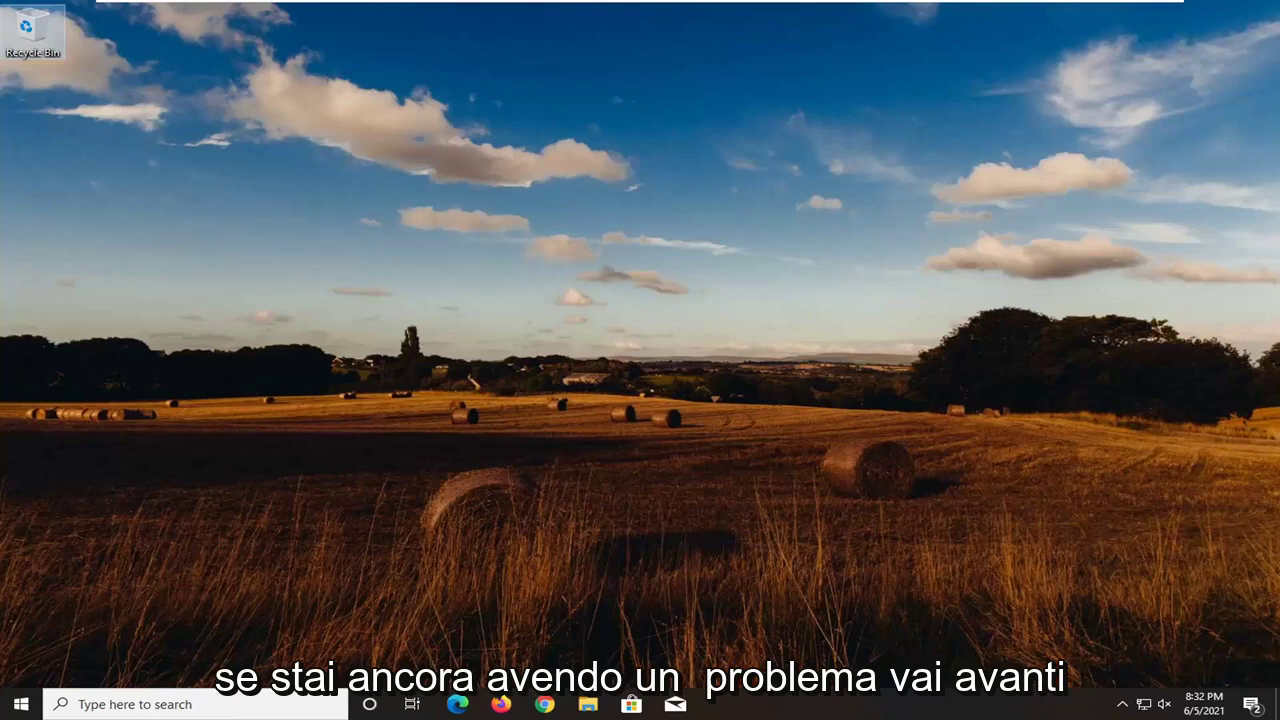
- Search Windows for "device manager" and open Device Manager
left_click(18, 705)
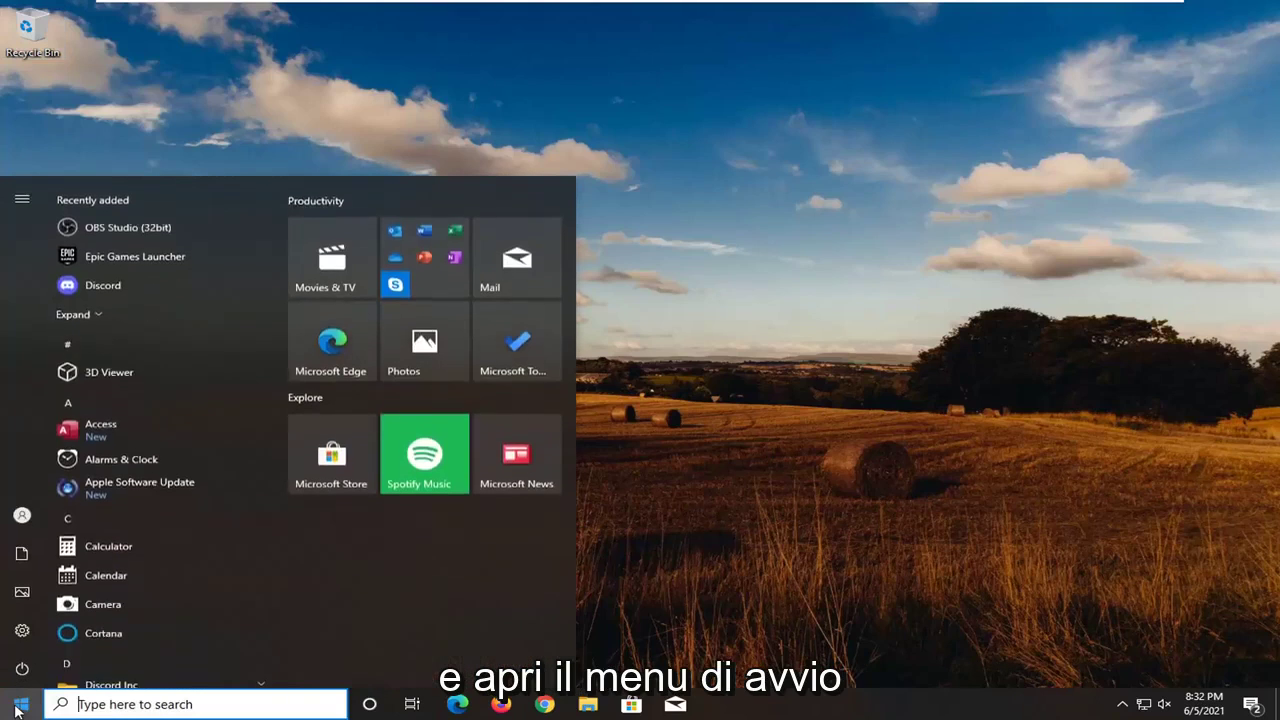
type("devbice")
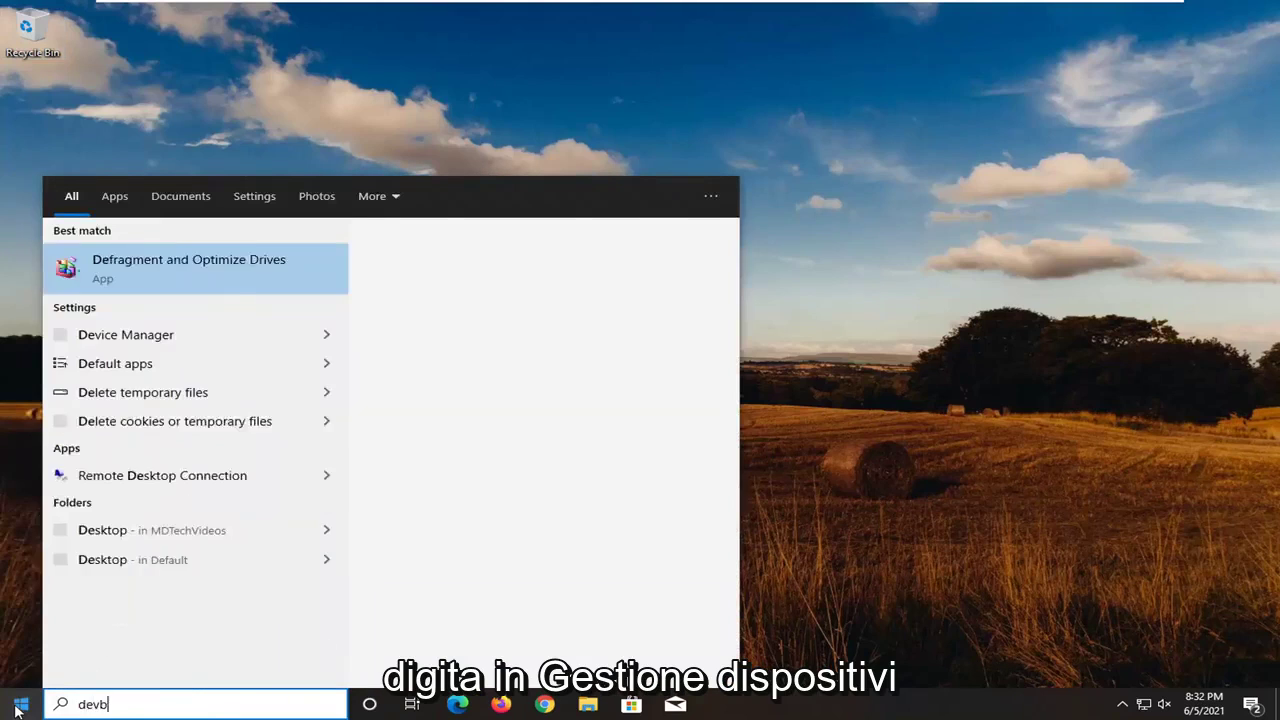
key("BackSpace")
type("ice manager")
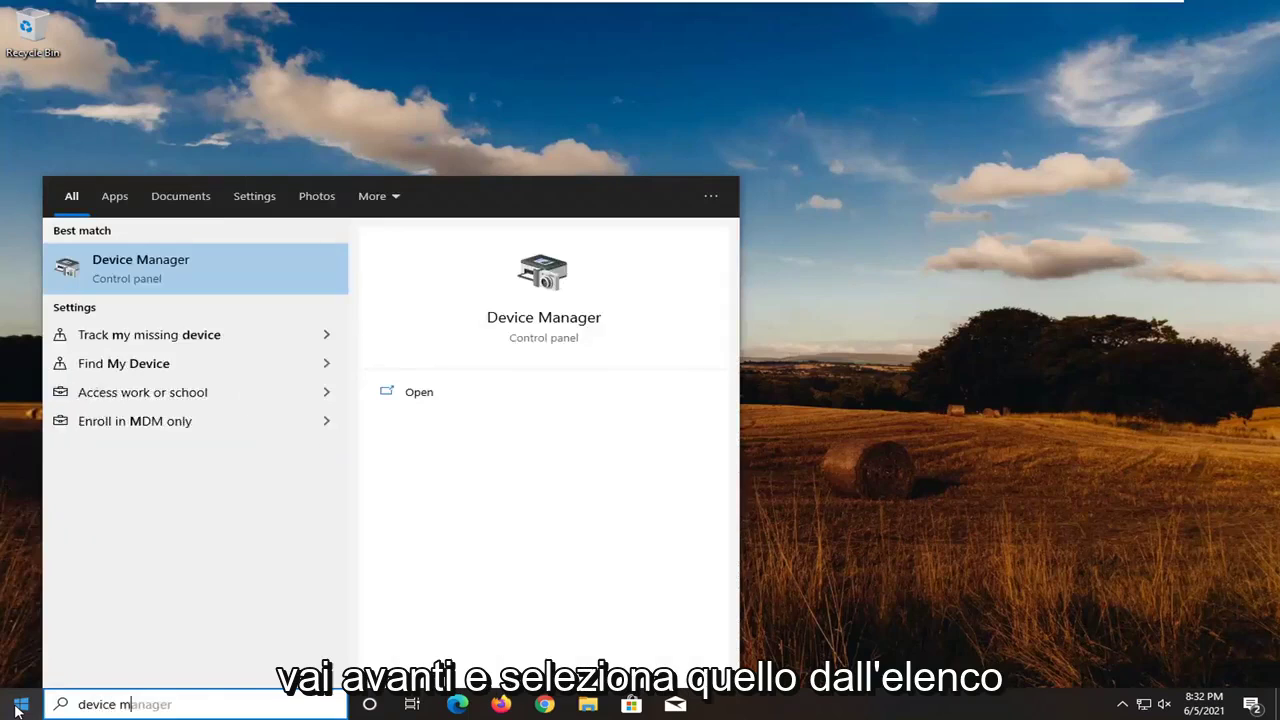
left_click(130, 268)
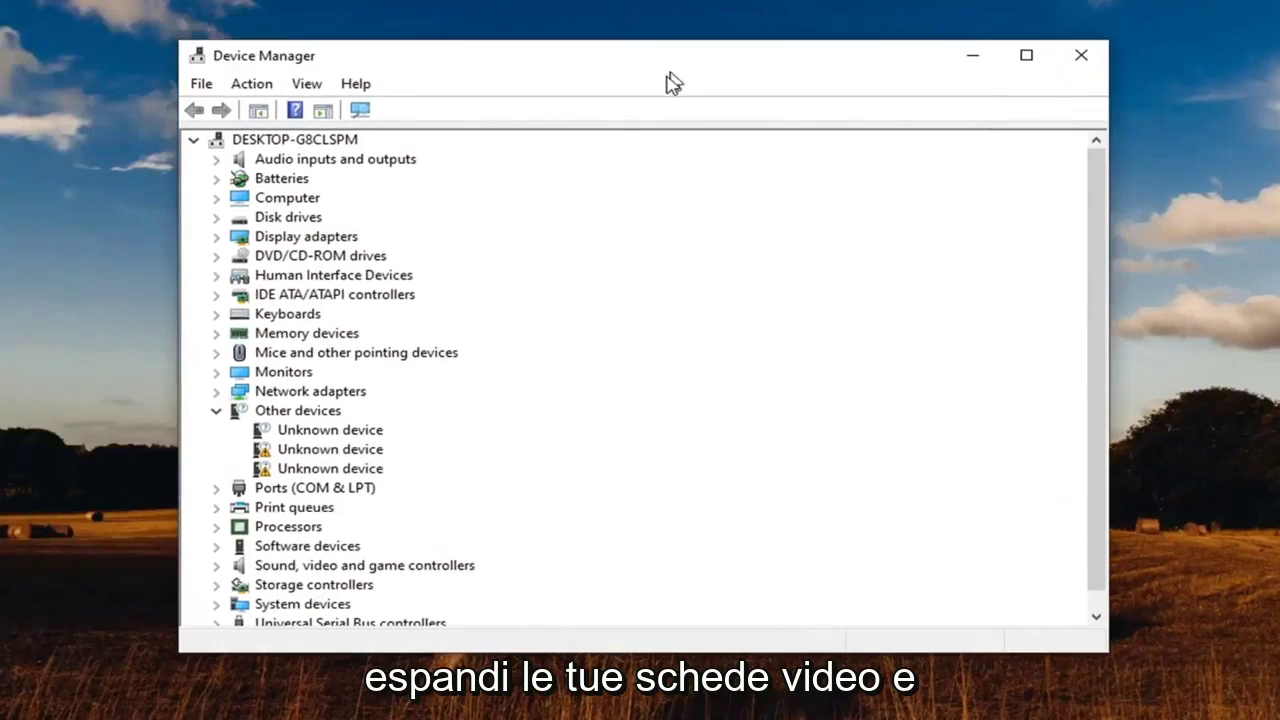
- Start a manual driver update for the VMware SVGA 3D display adapter and list the drivers available on the computer
double_click(312, 240)
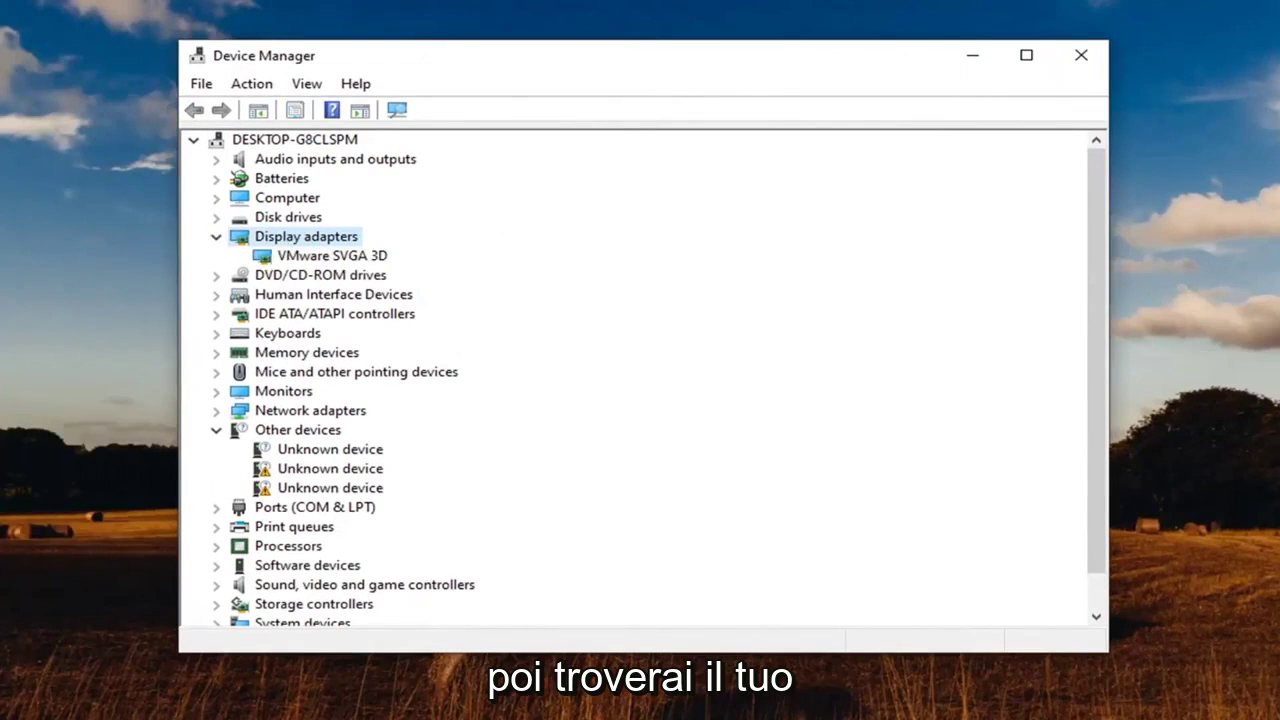
left_click(290, 257)
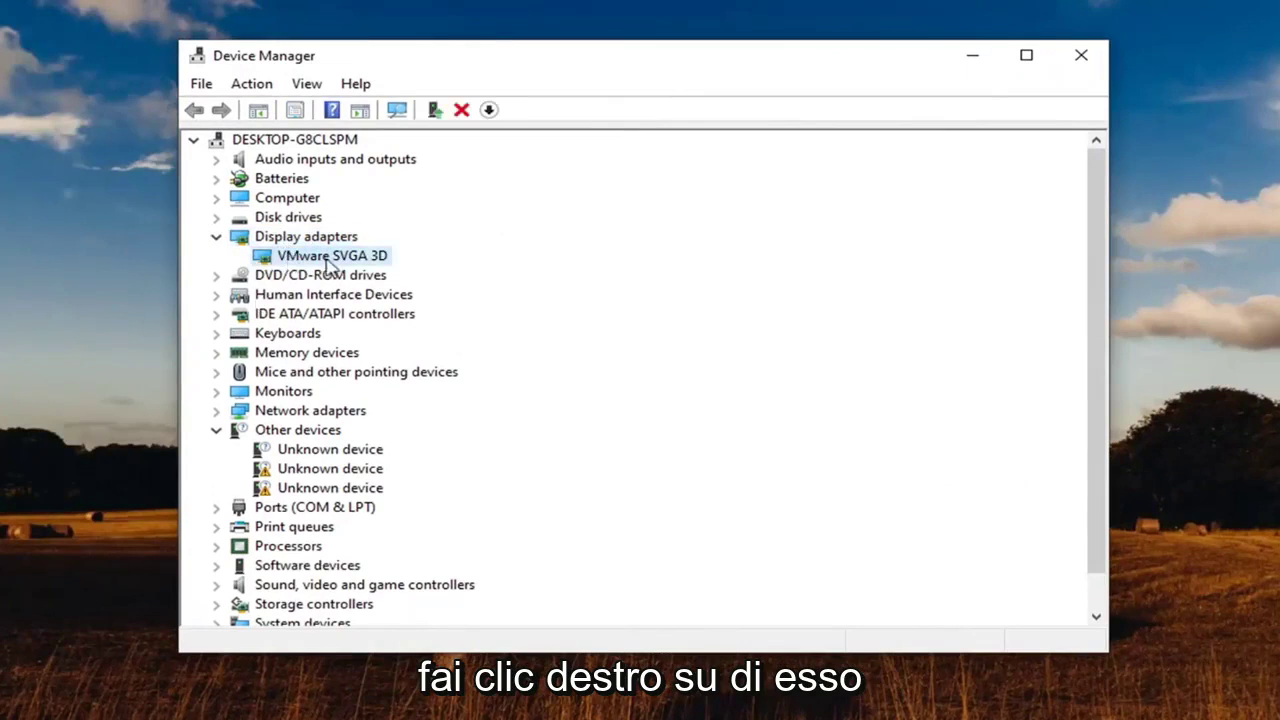
right_click(323, 258)
left_click(440, 271)
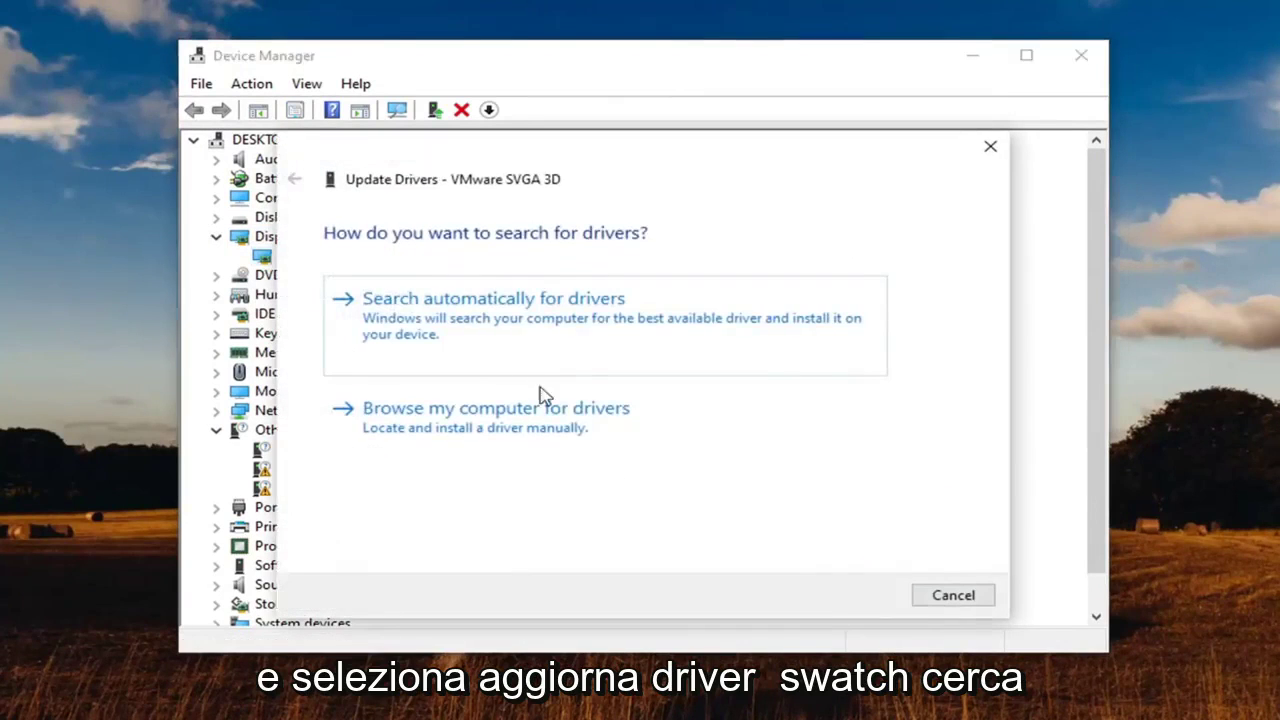
left_click(566, 423)
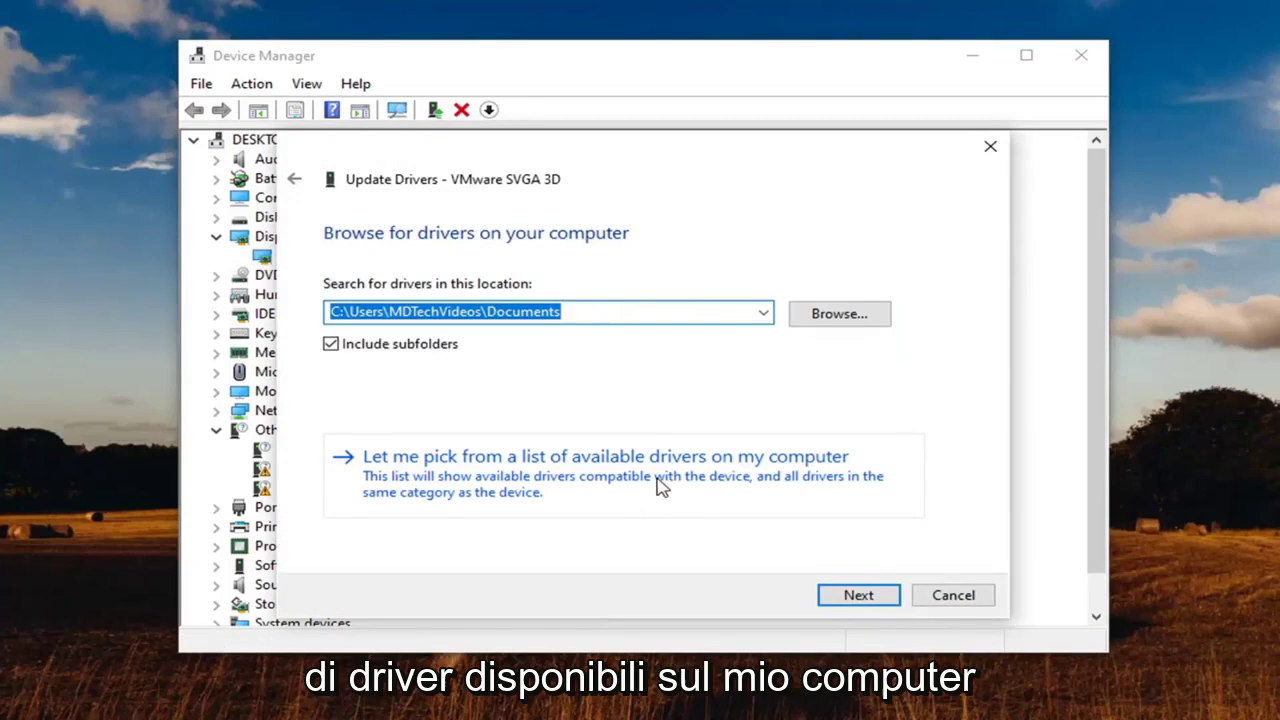
left_click(777, 477)
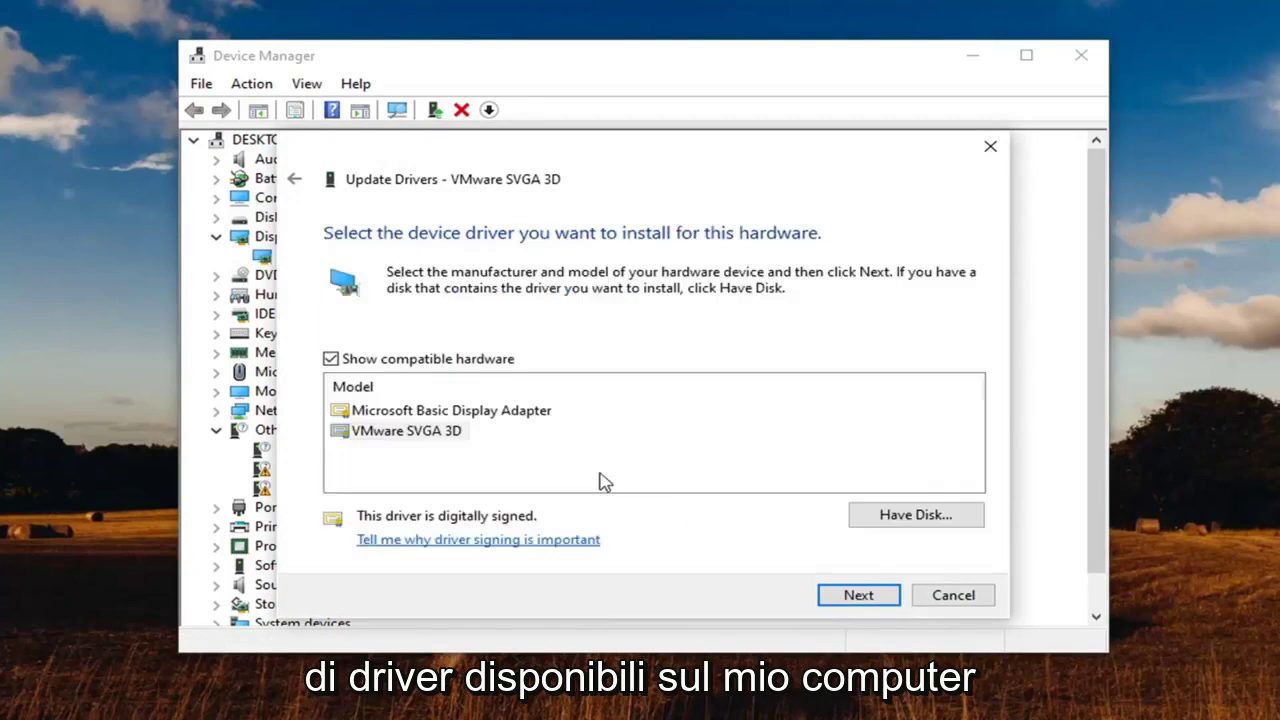
- Choose the VMware SVGA 3D model from the compatible drivers and install it
left_click(405, 413)
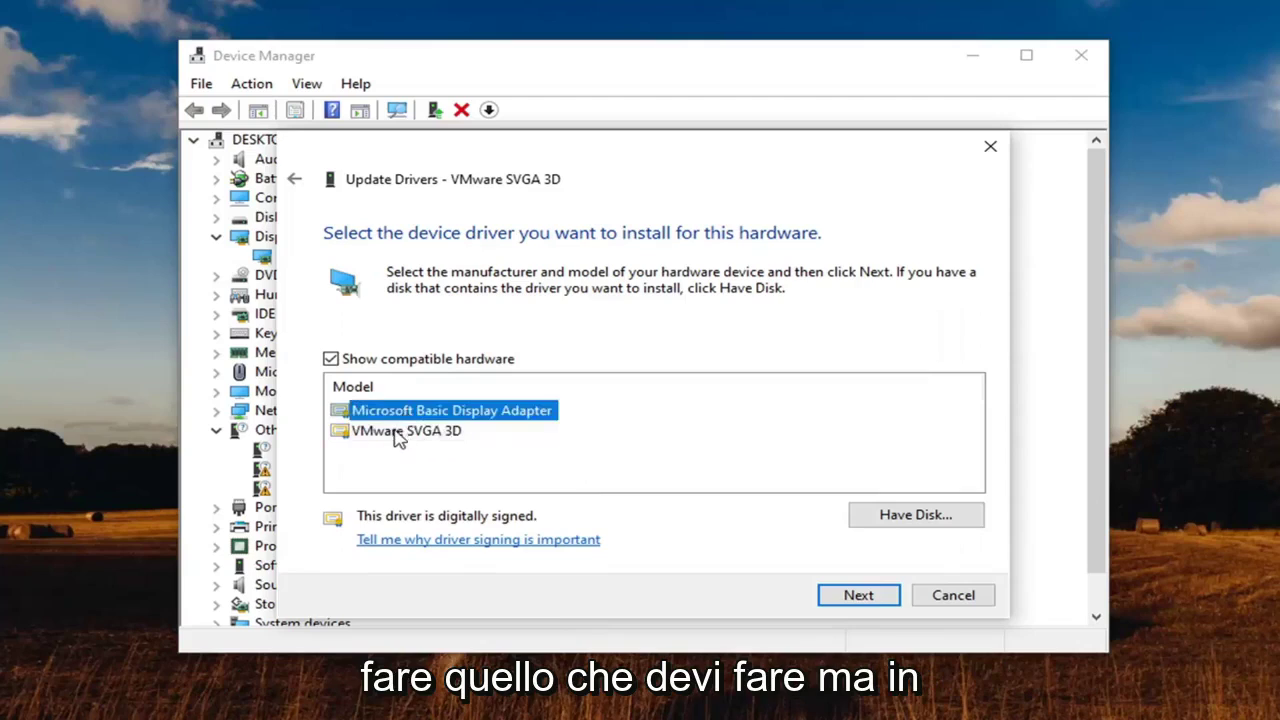
left_click(399, 436)
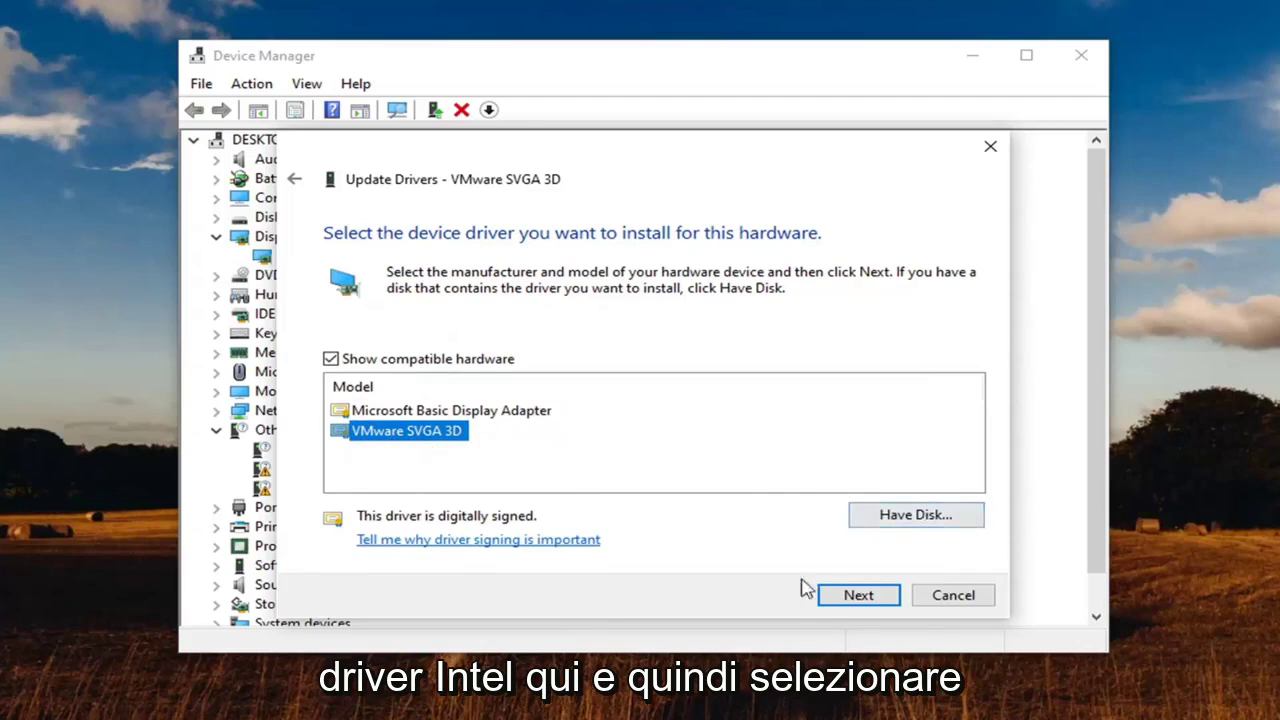
left_click(858, 595)
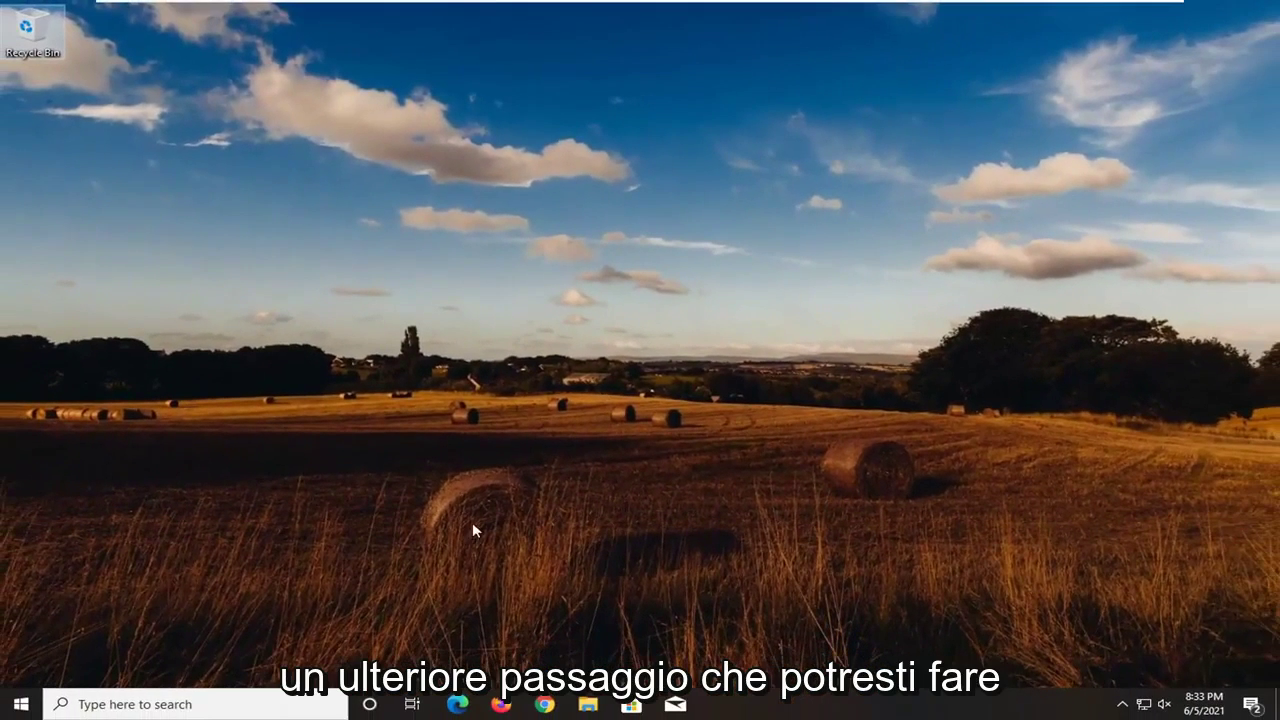
- Switch to Google Chrome and close the Wikipedia search and Facebook tabs
left_click(544, 705)
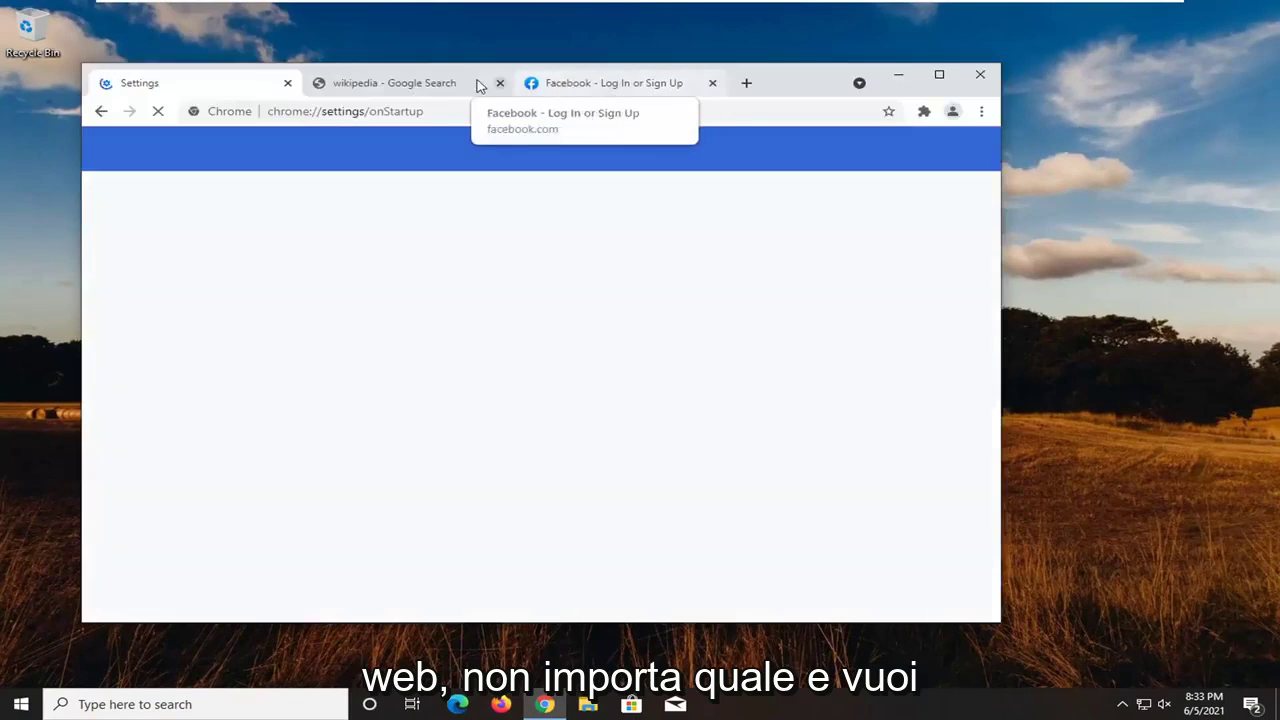
left_click(498, 84)
left_click(499, 84)
- Load google.com in the remaining tab and maximize the browser window
left_click(363, 111)
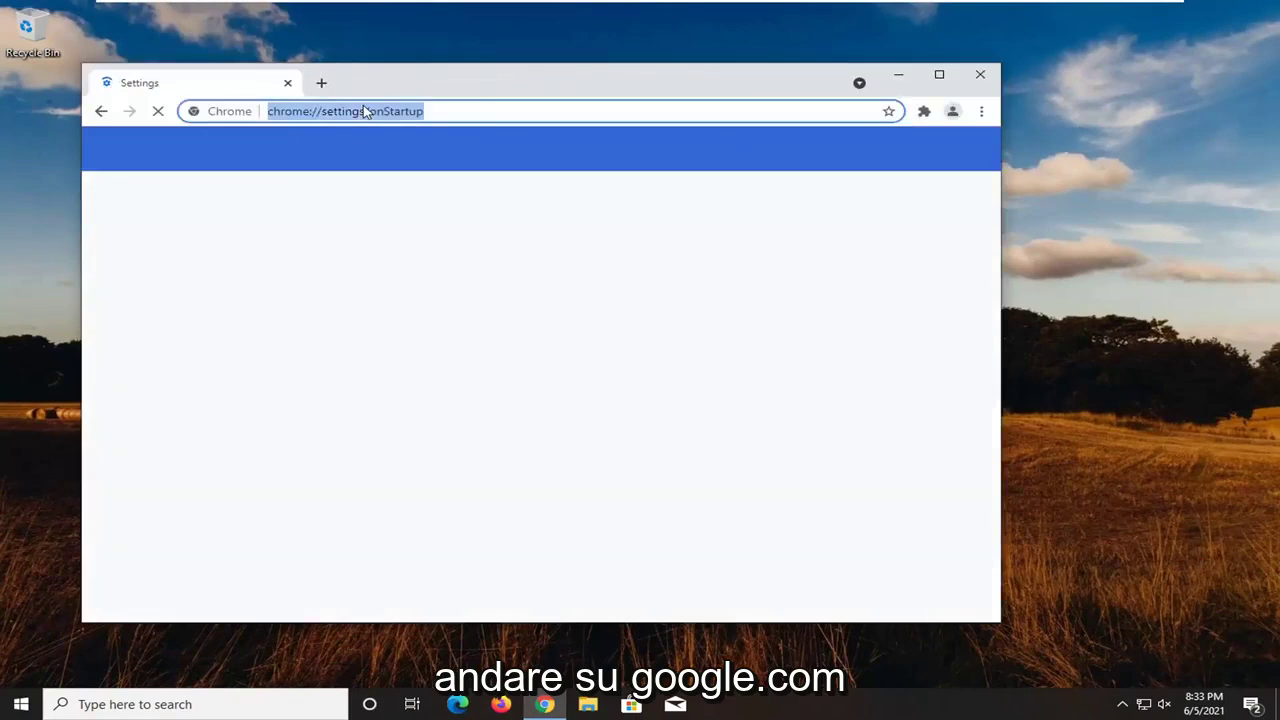
type("gog")
key("BackSpace")
type("ogle.com")
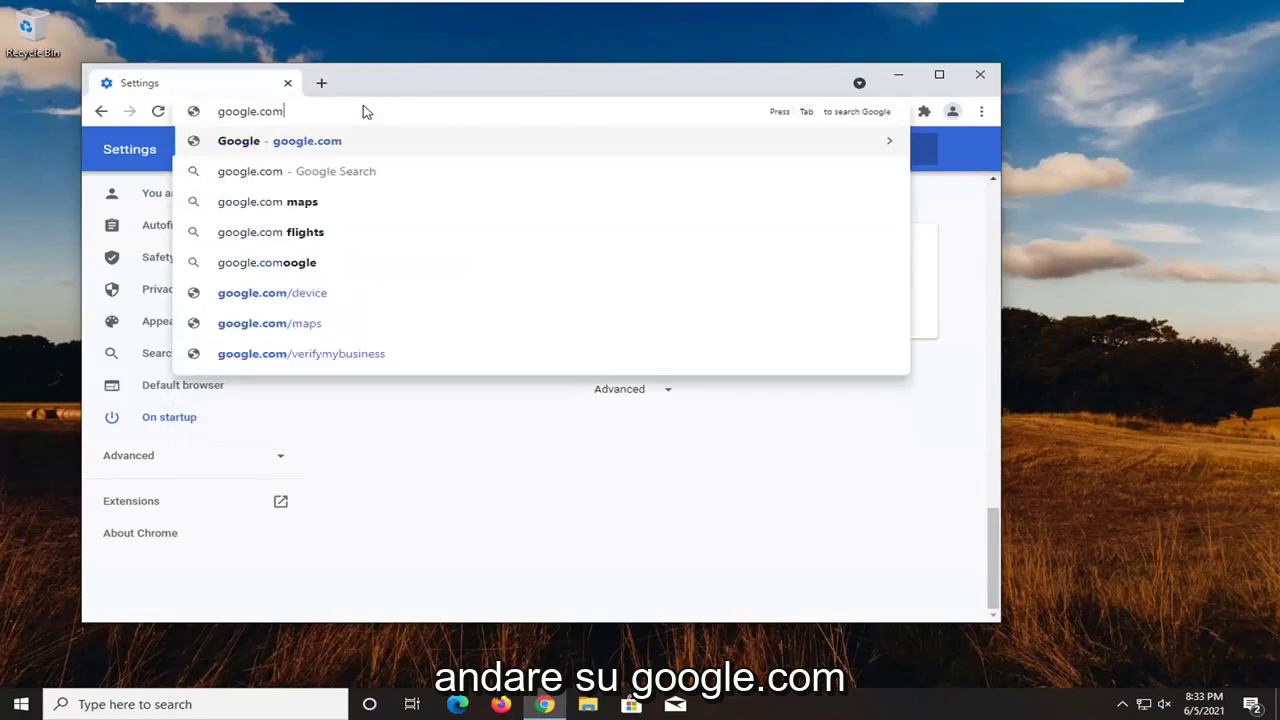
key("Return")
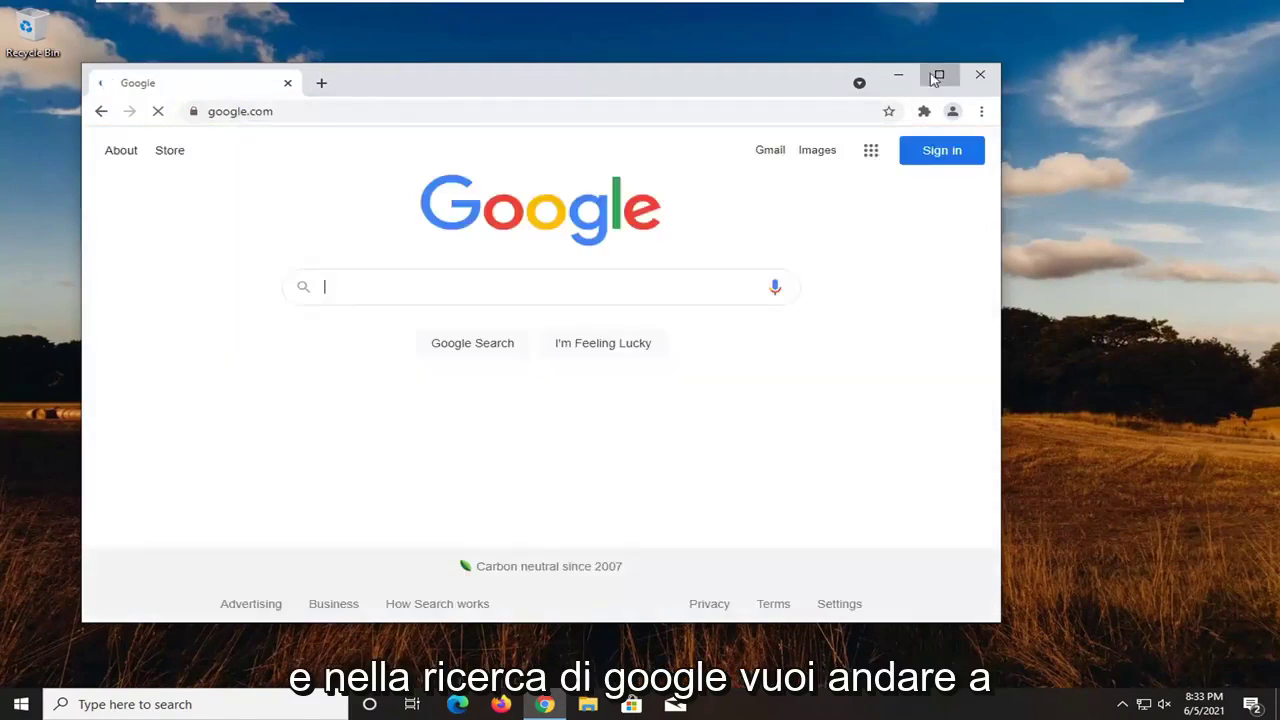
left_click(939, 74)
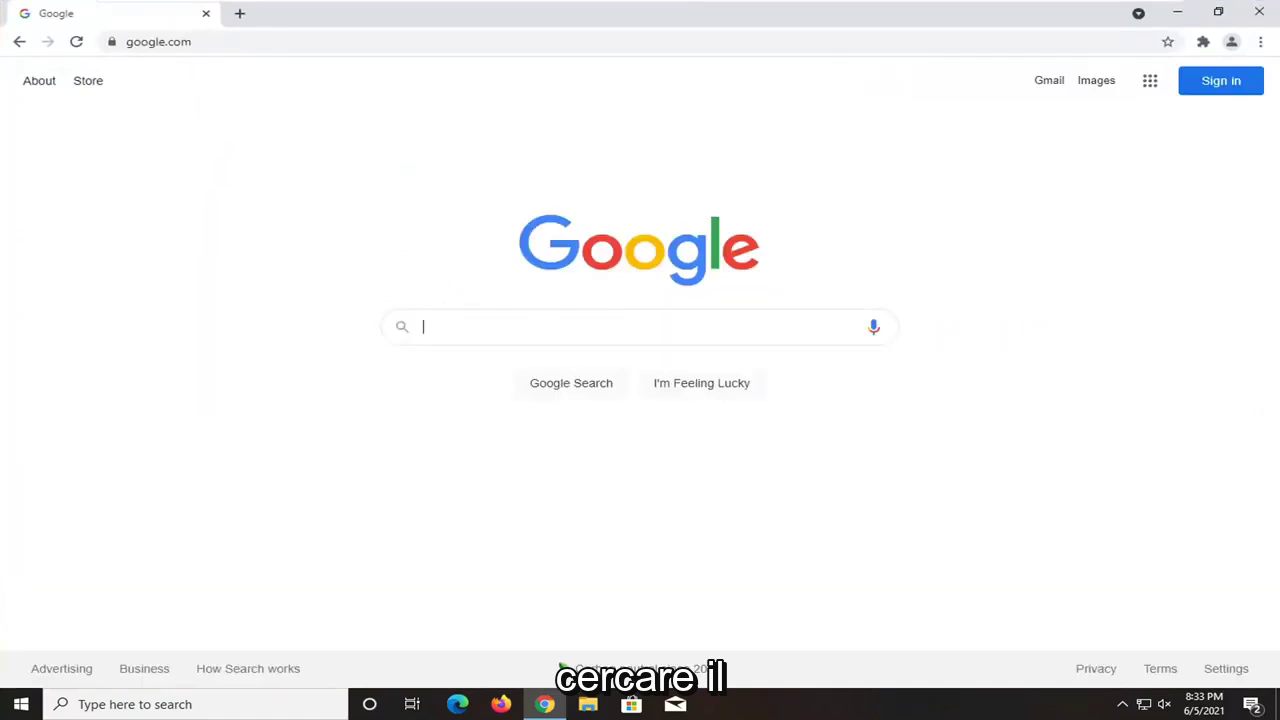
- Search Google for "intel graphics control panel download"
type("intel gra")
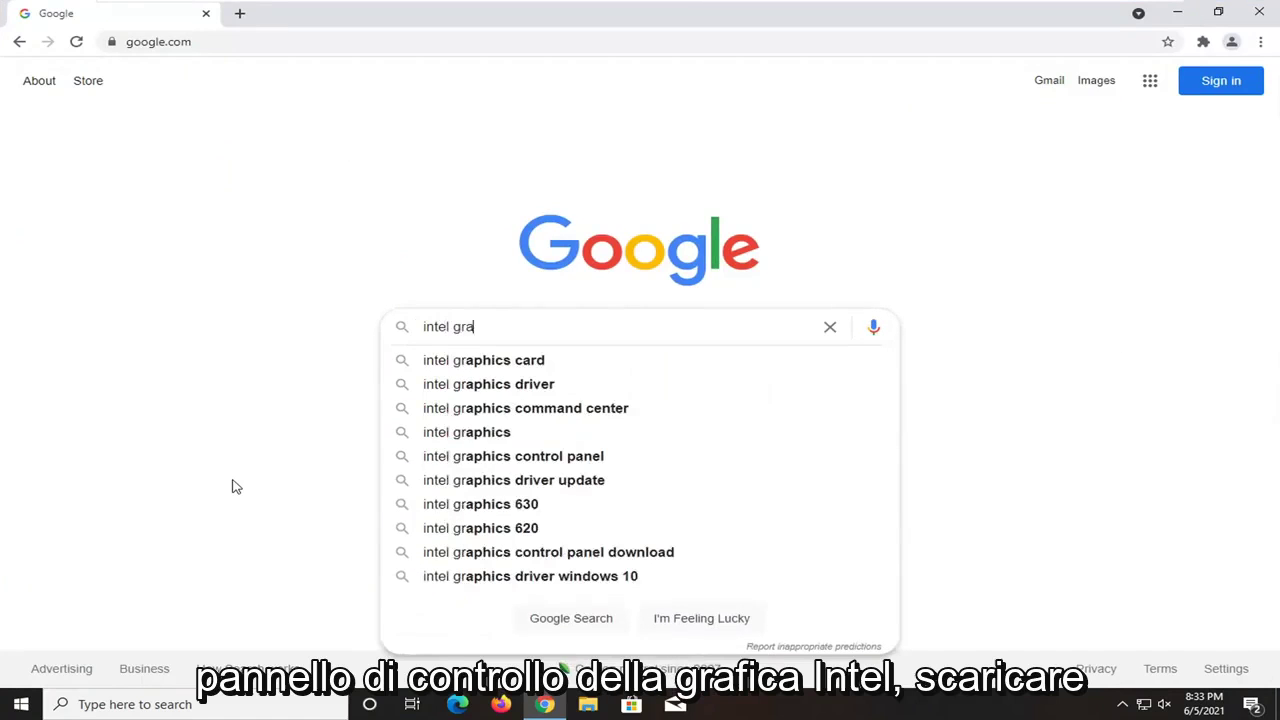
type("phics control")
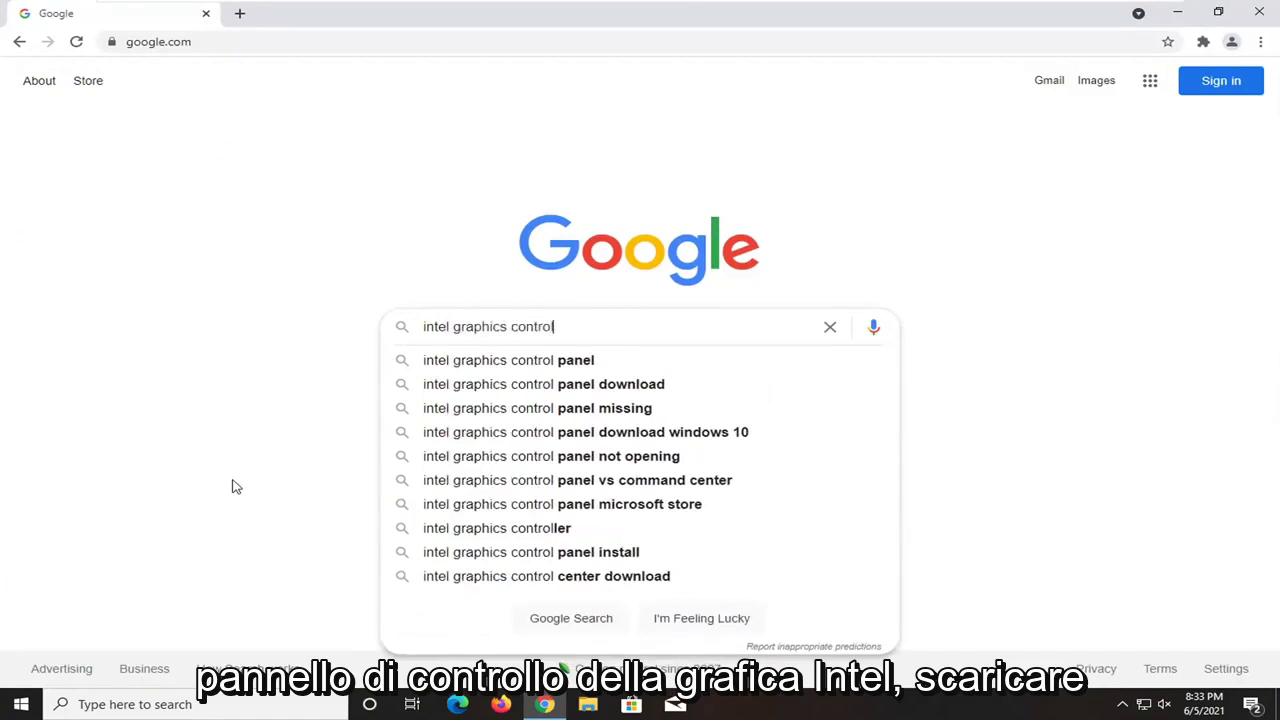
type(" panel download")
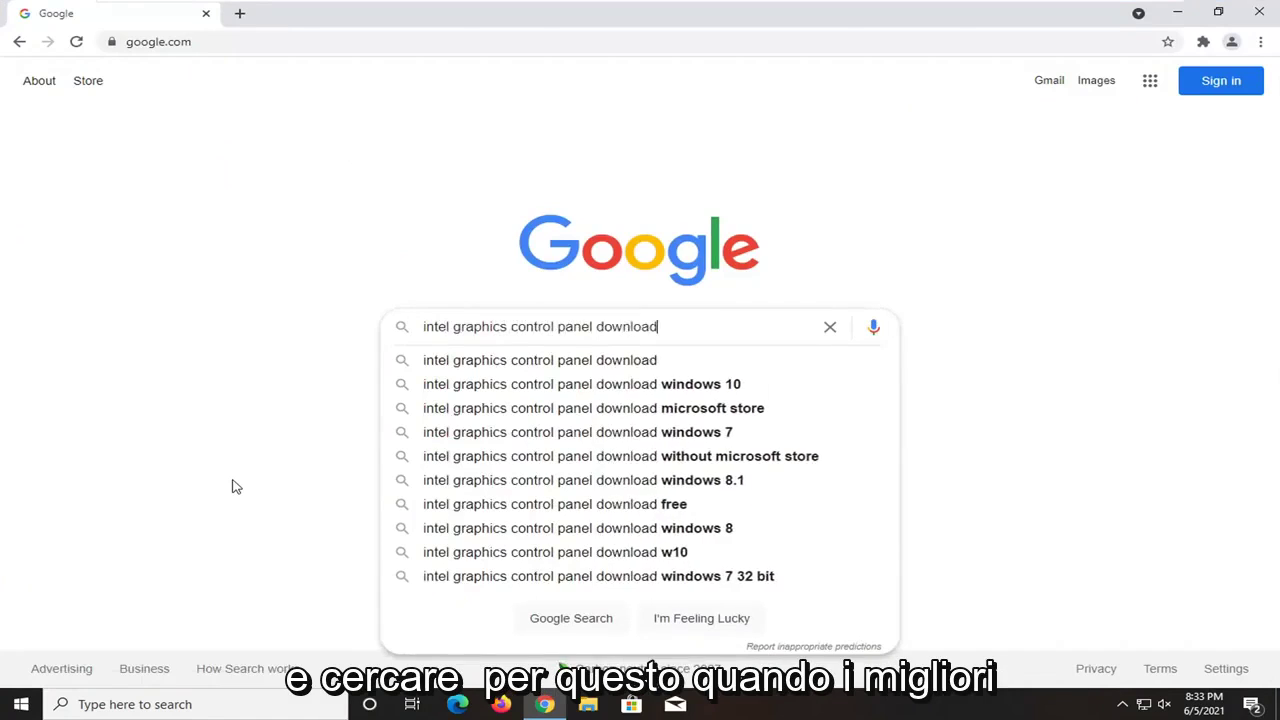
key("Return")
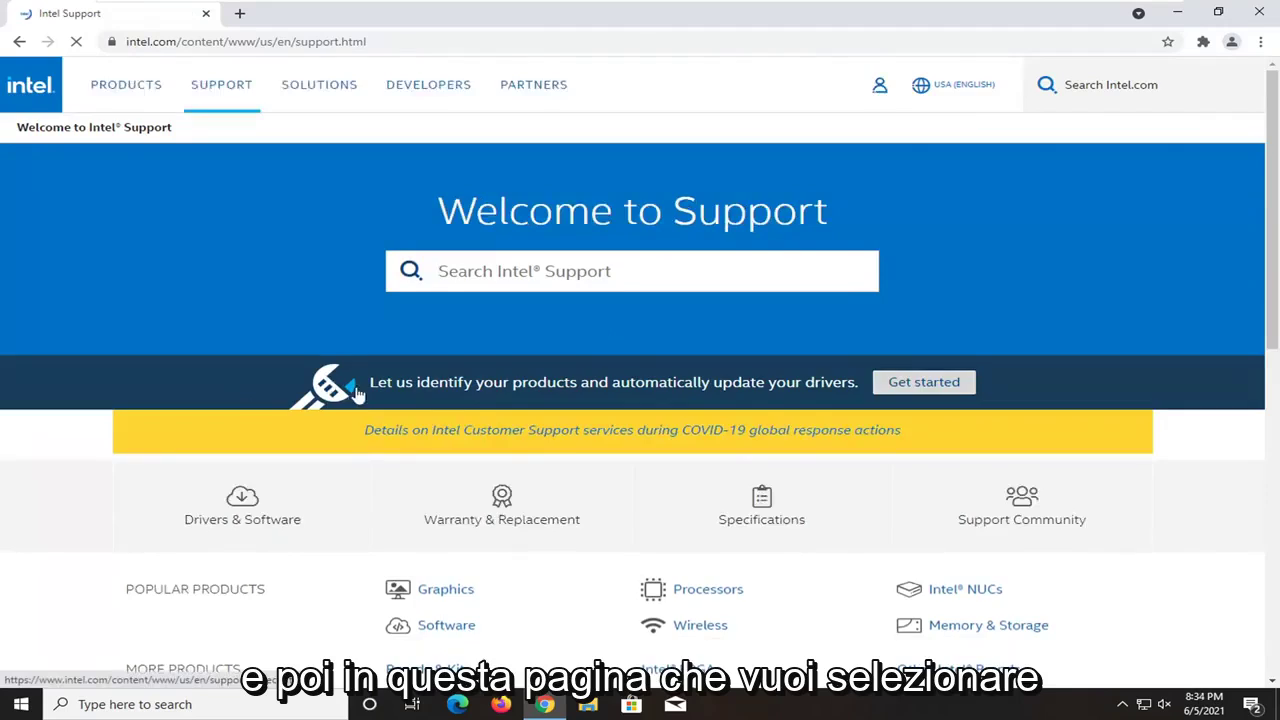
- Open the automatic driver update page from Intel Support and download the Intel Driver & Support Assistant installer
scroll(463, 318, "down", 1)
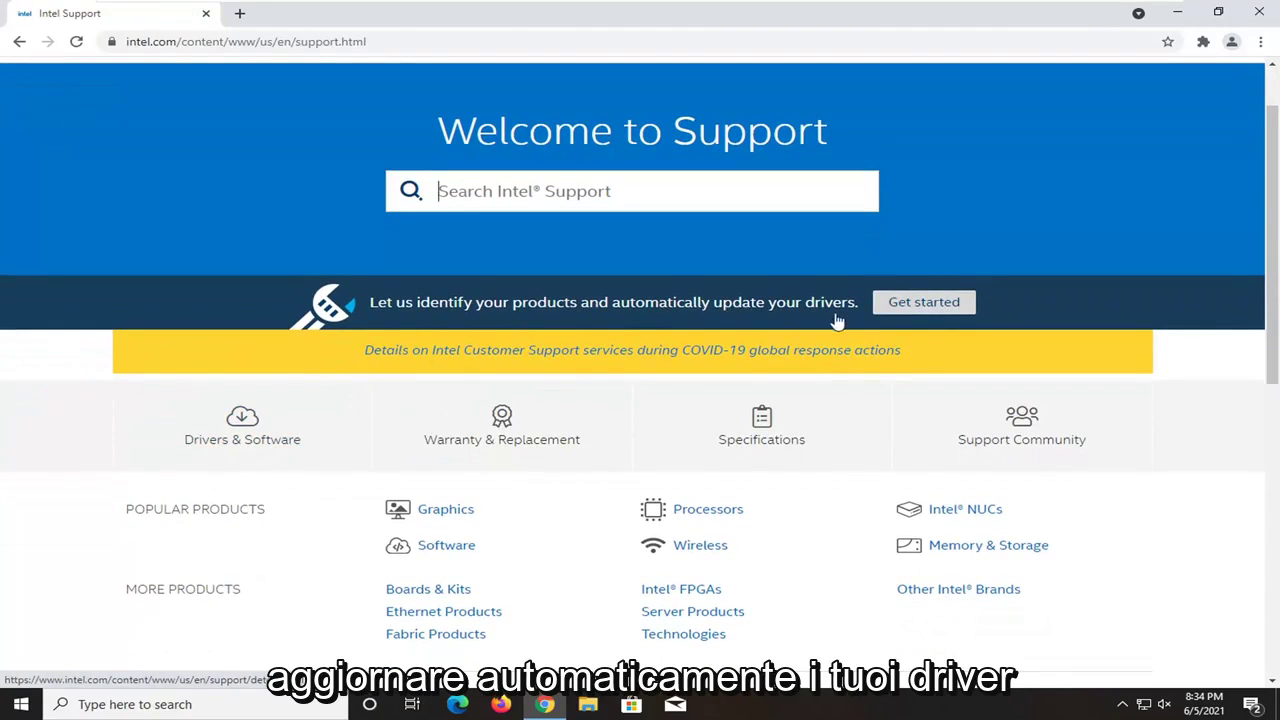
left_click(932, 305)
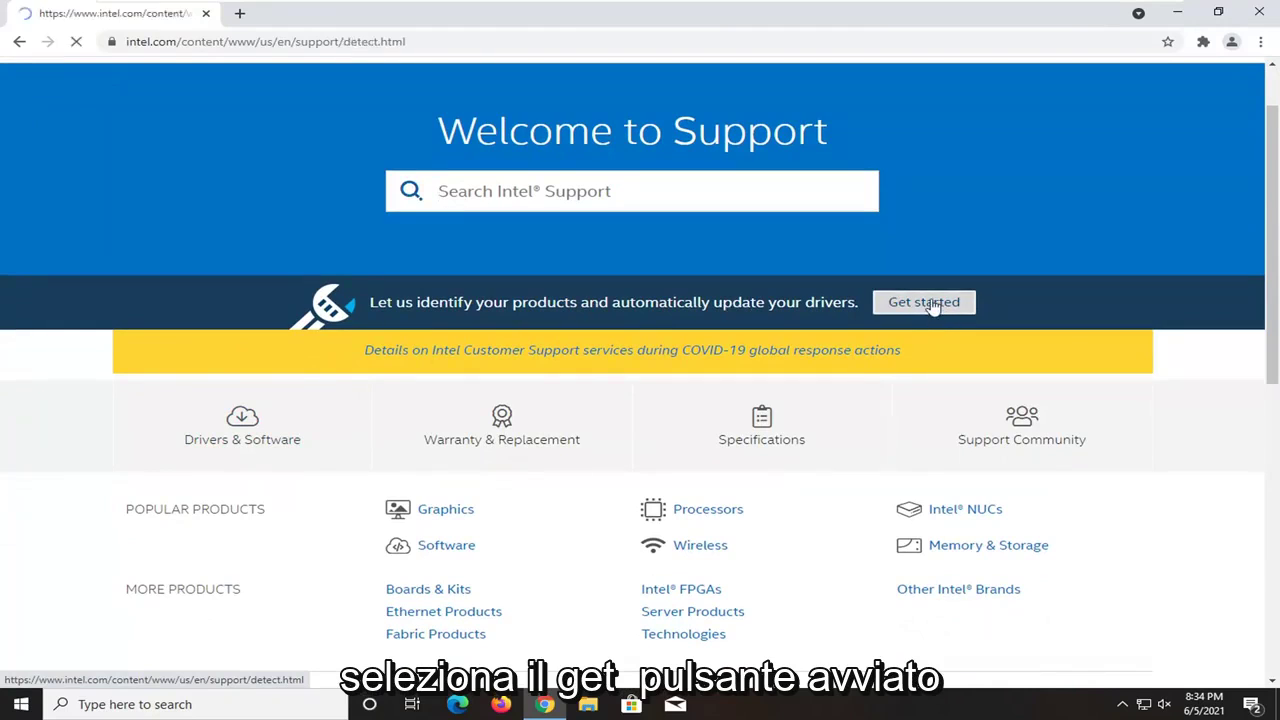
scroll(880, 295, "down", 10)
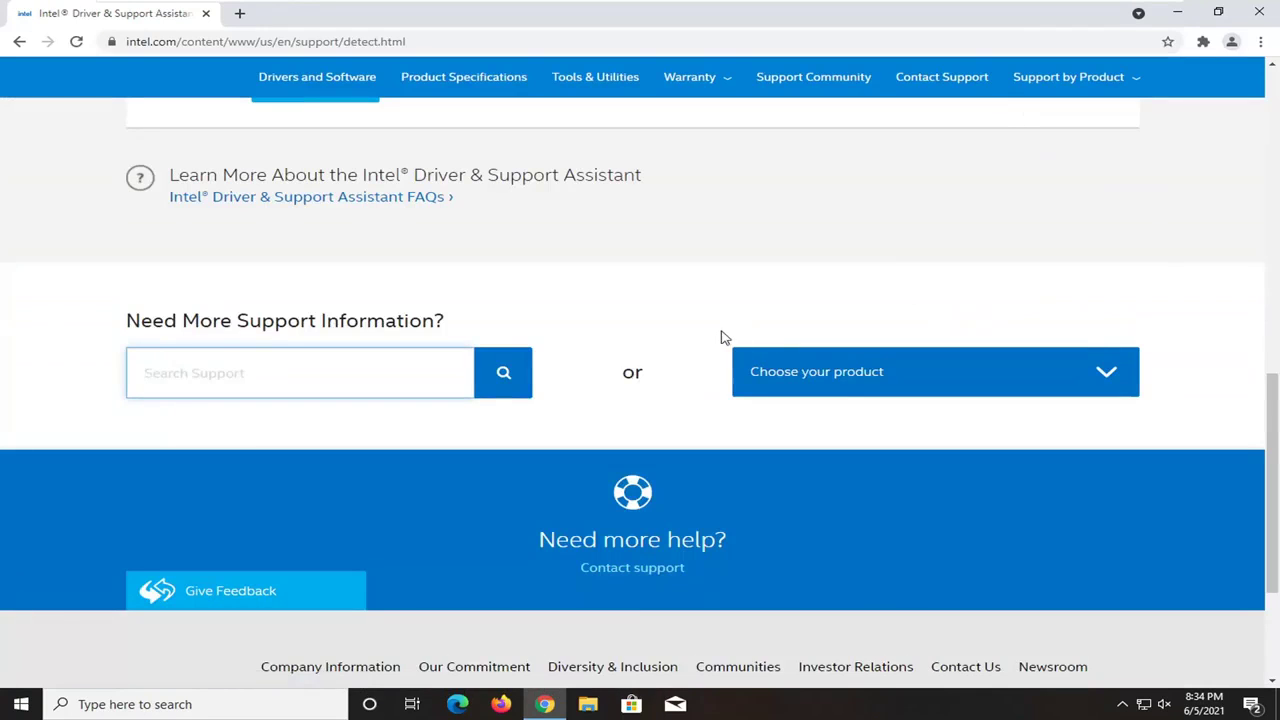
scroll(724, 337, "up", 1)
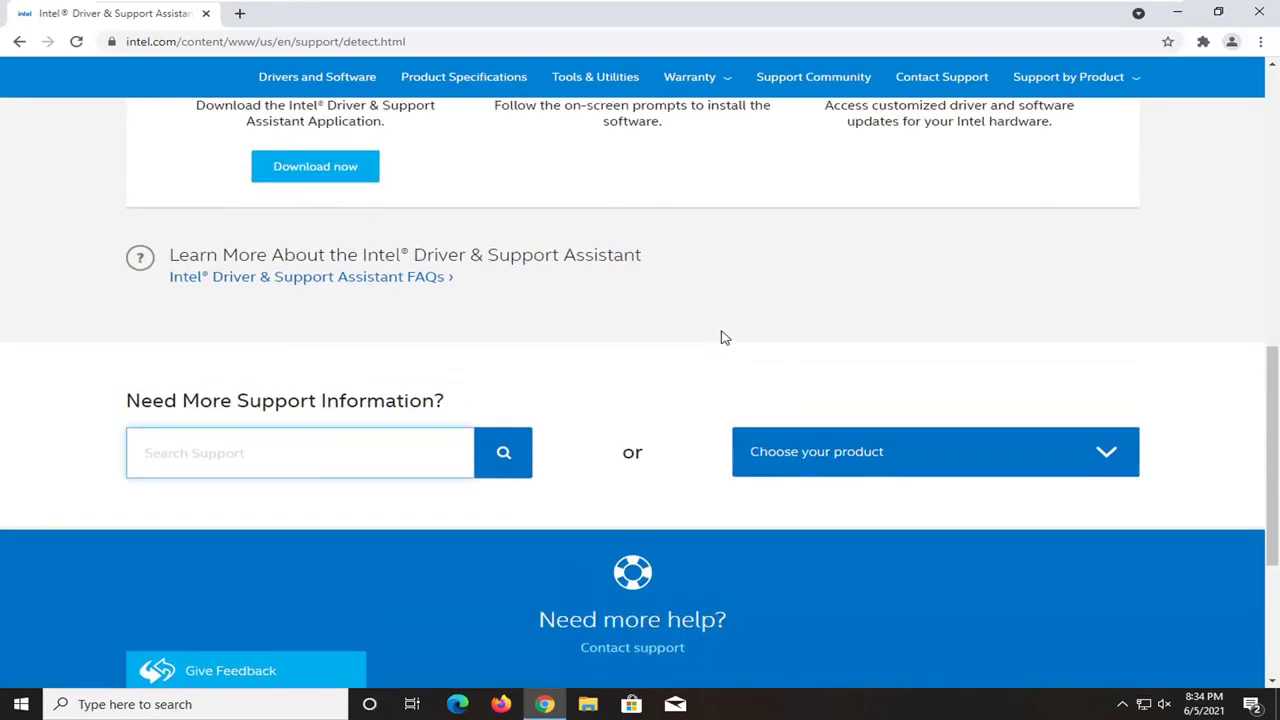
scroll(724, 337, "up", 10)
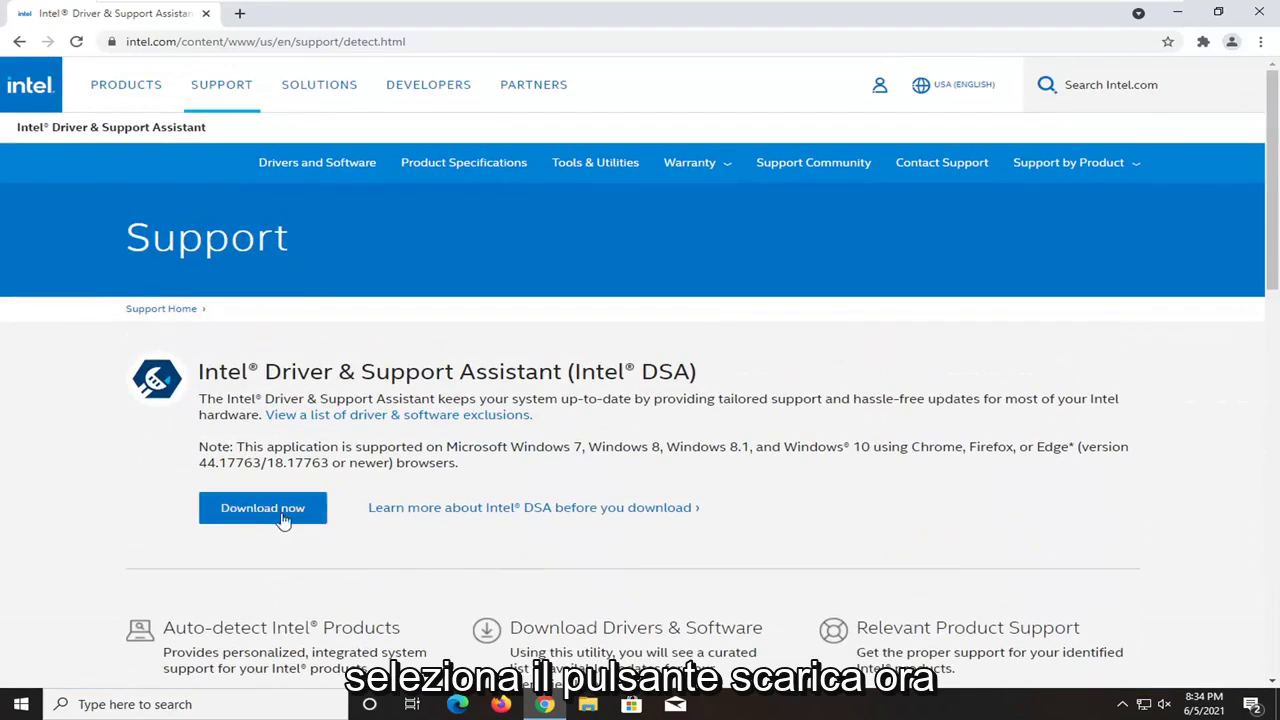
left_click(255, 518)
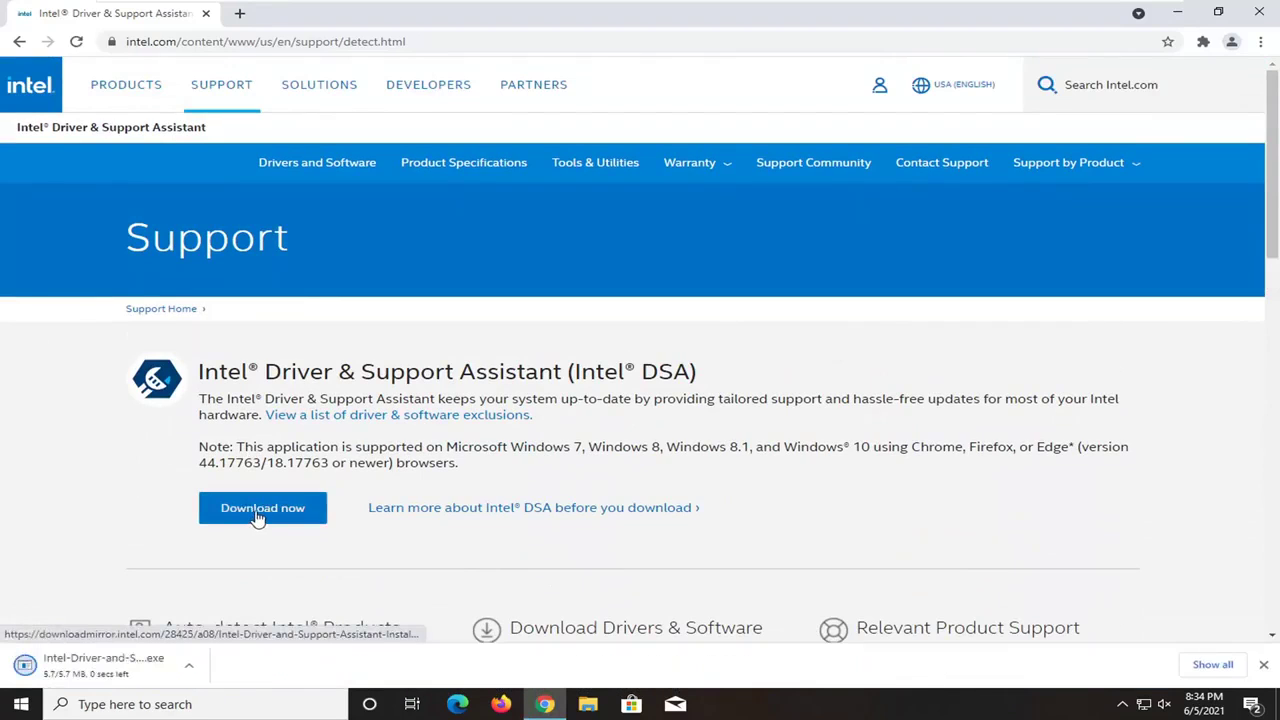
- Run the downloaded Intel Driver & Support Assistant installer, minimize the browser and move the setup window nearer the middle of the desktop
left_click(90, 665)
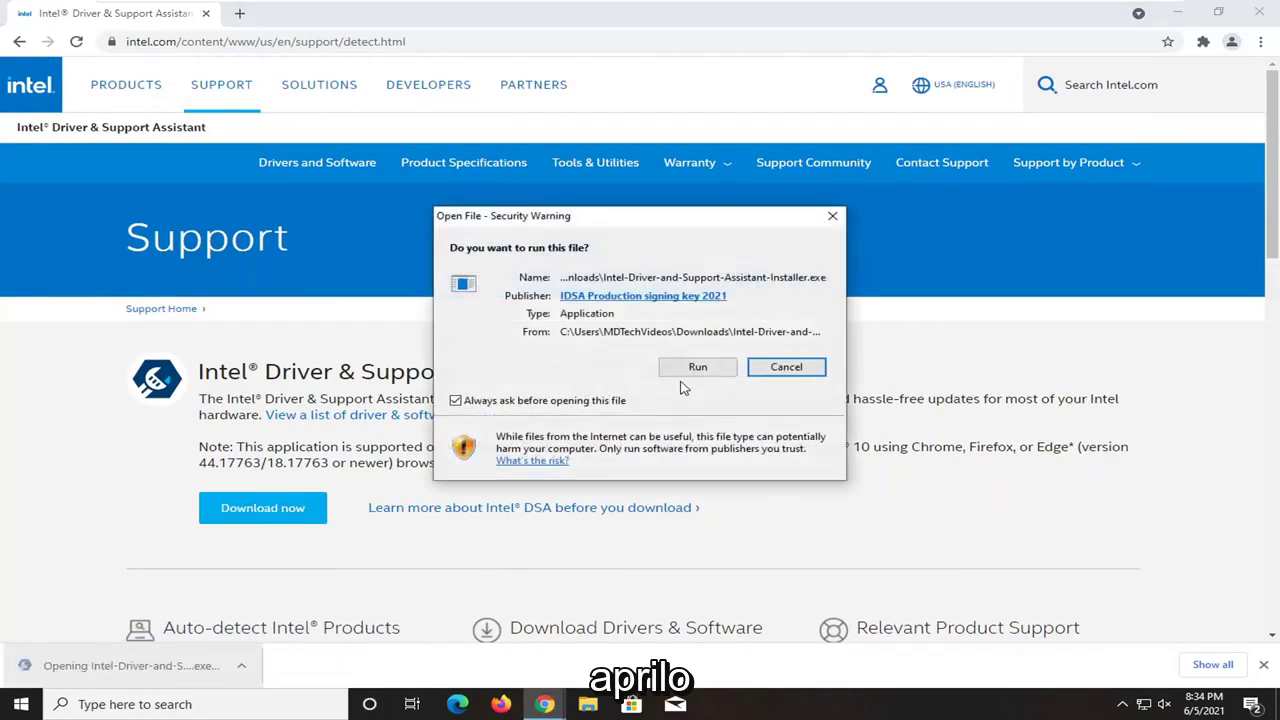
left_click(697, 367)
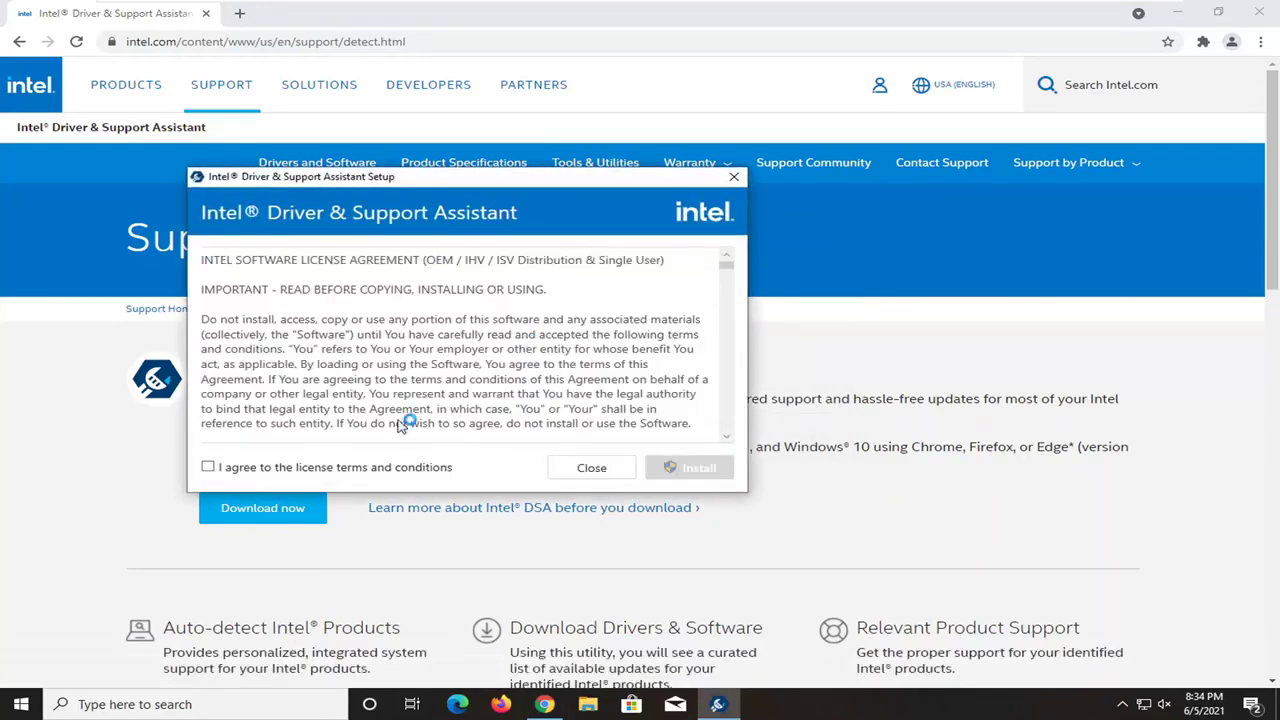
left_click(1177, 13)
left_click_drag(386, 172, 495, 158)
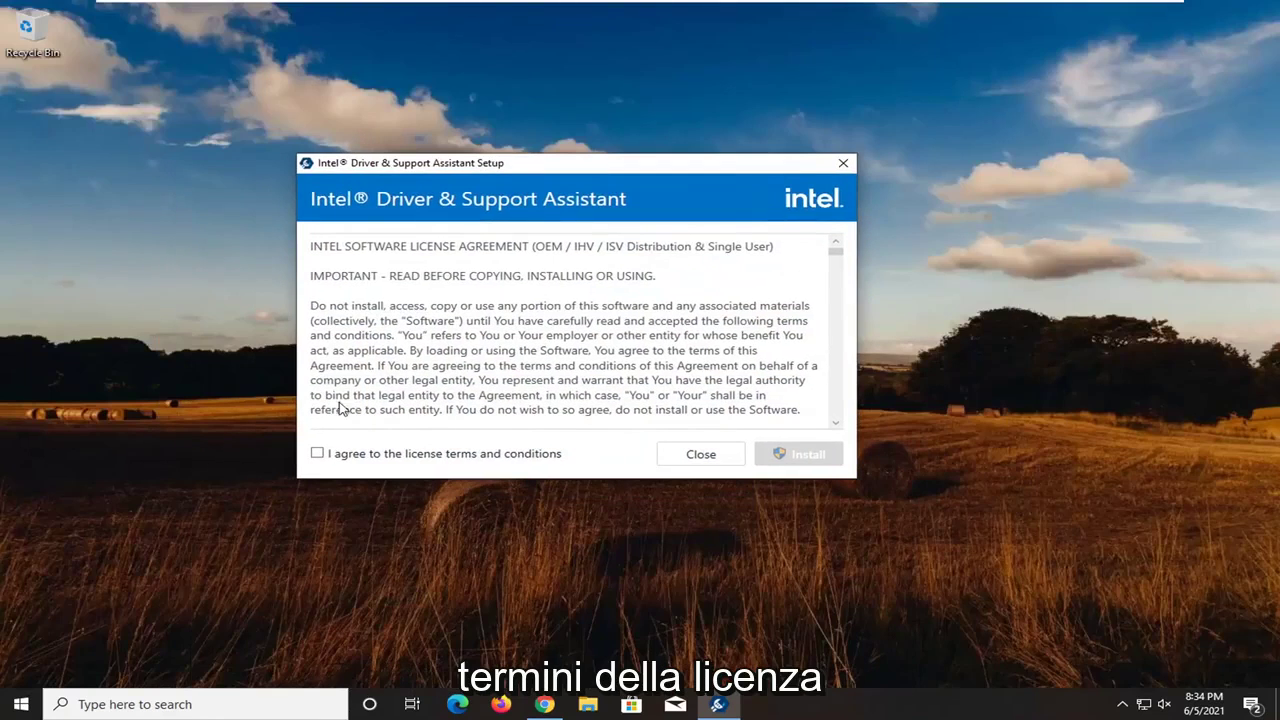
- Accept the license terms, install Intel Driver & Support Assistant and allow it to make changes to the device
left_click(318, 453)
left_click(808, 456)
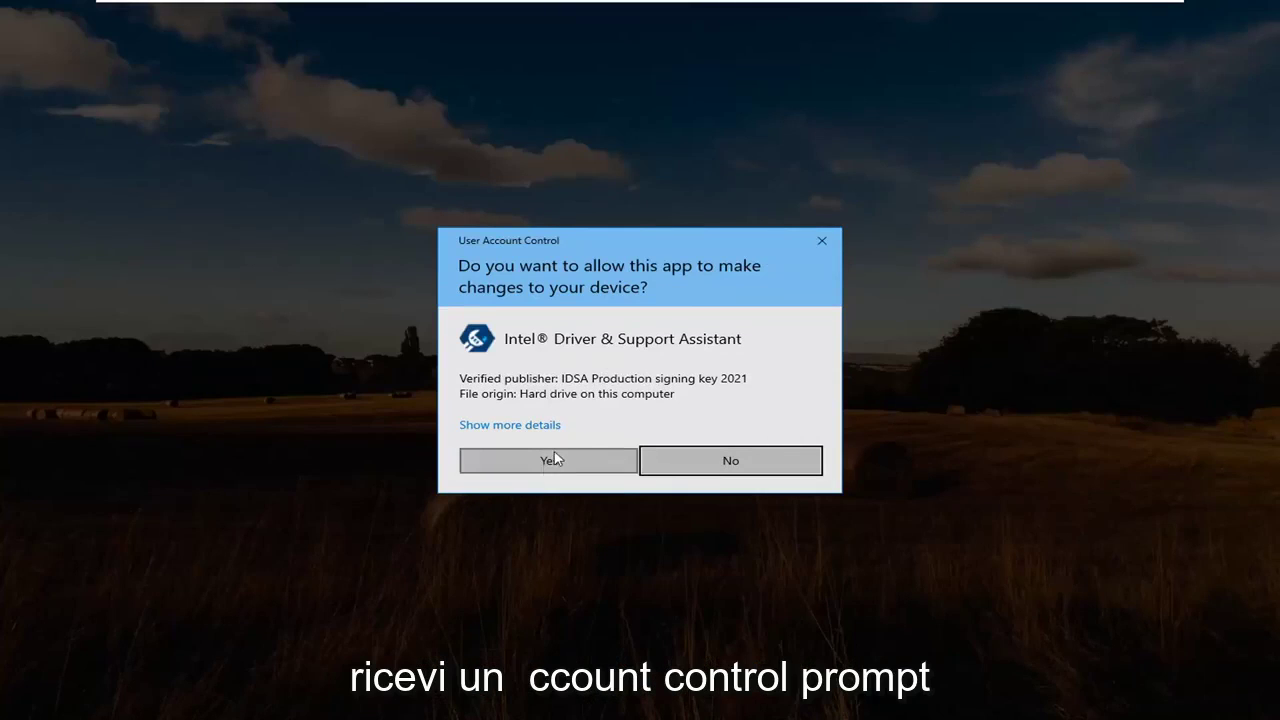
left_click(548, 464)
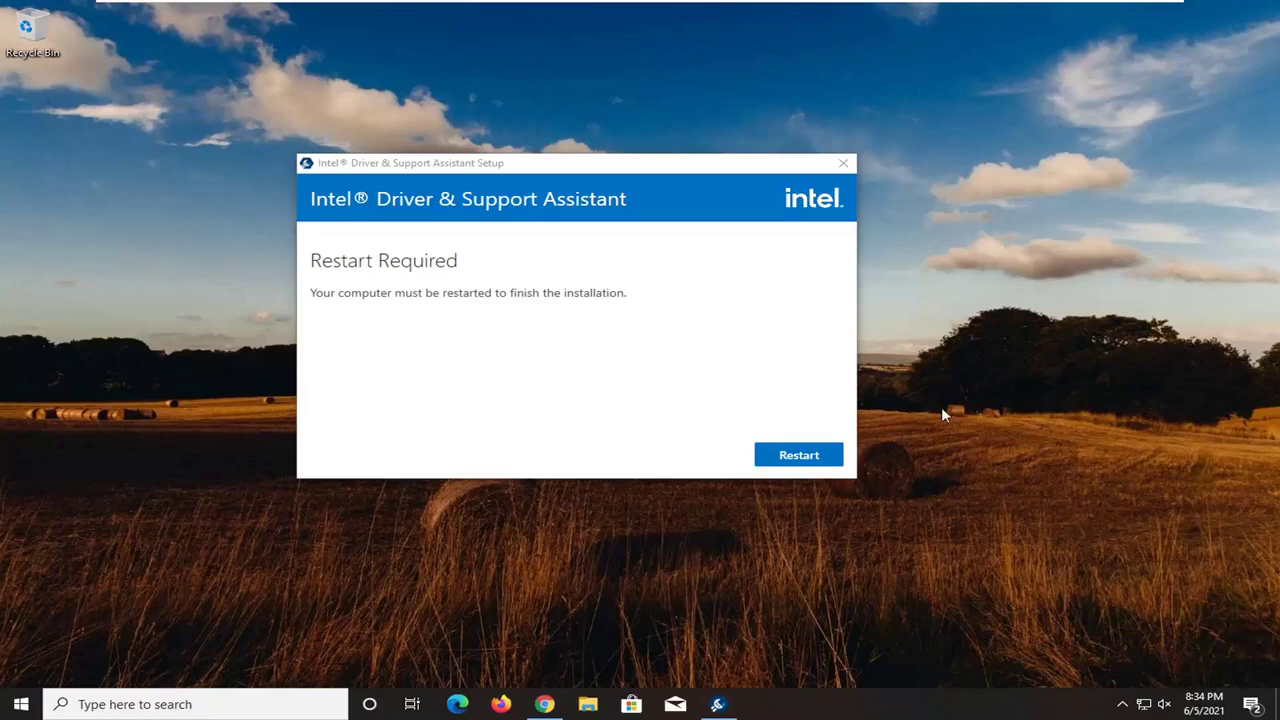
- Restart the computer to finish the Intel Driver & Support Assistant installation, bringing up Chrome to close it
left_click(788, 457)
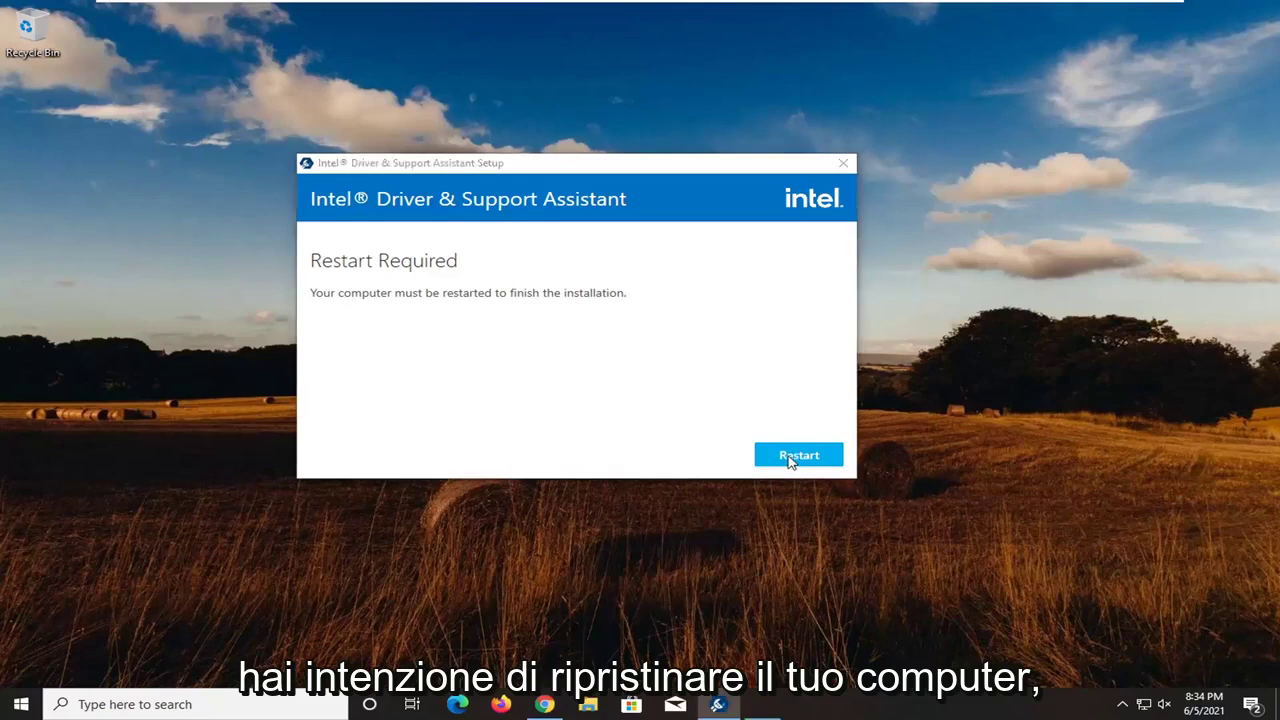
left_click(878, 377)
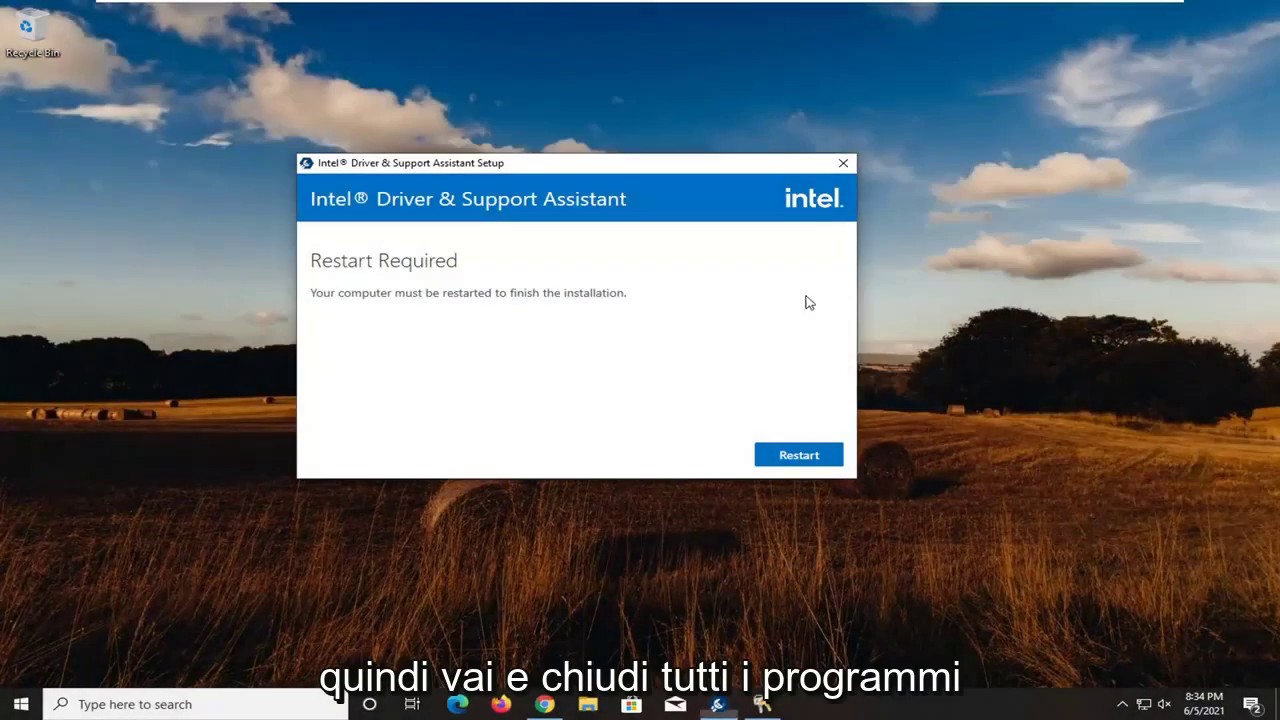
left_click(545, 705)
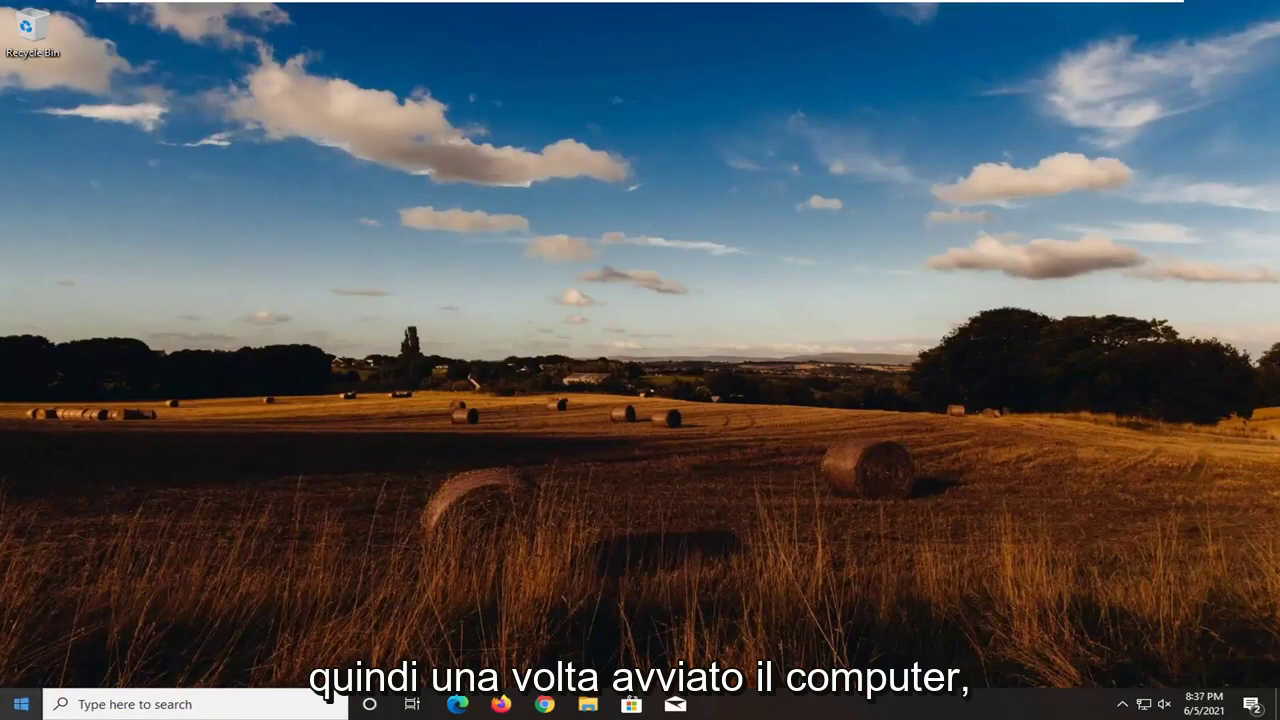
- Search Windows for "intel" and launch the Intel Driver & Support Assistant app
left_click(12, 710)
type("intel")
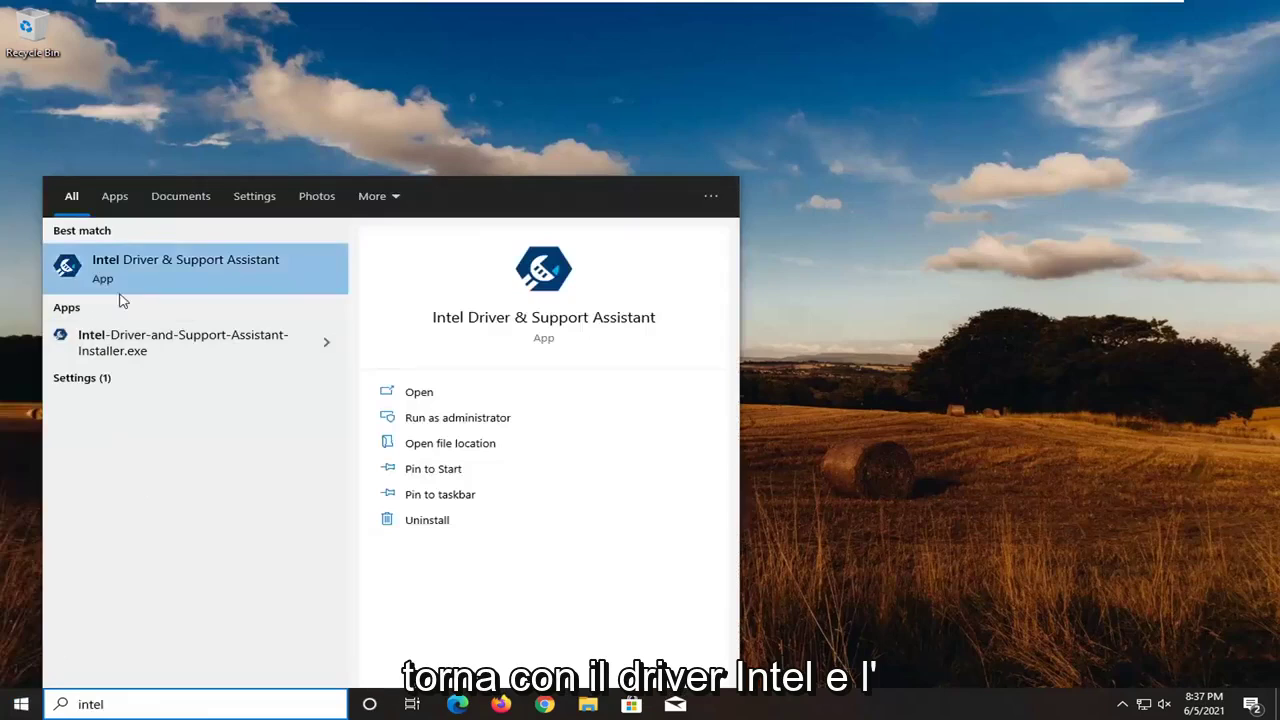
left_click(258, 274)
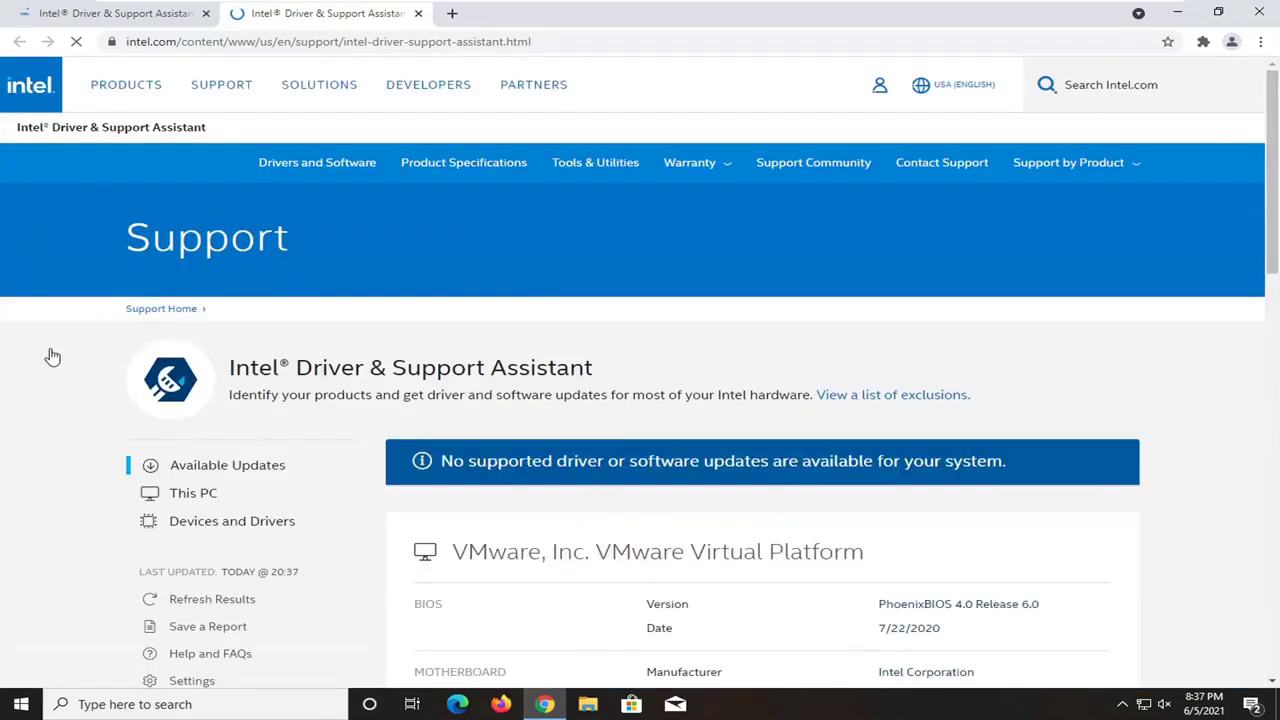
- Review the available updates, system details and Devices and Drivers list on the assistant's support page, and close the browser
scroll(676, 391, "down", 2)
scroll(676, 391, "down", 1)
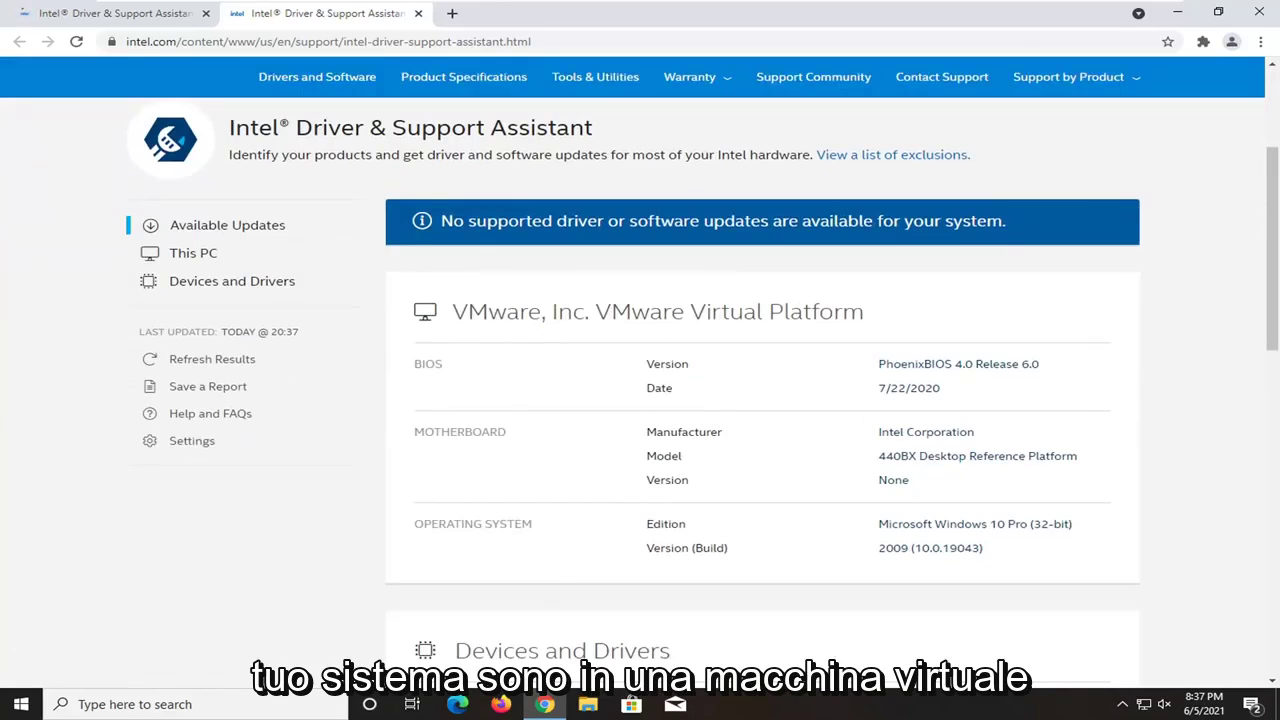
scroll(633, 278, "down", 2)
scroll(640, 290, "down", 2)
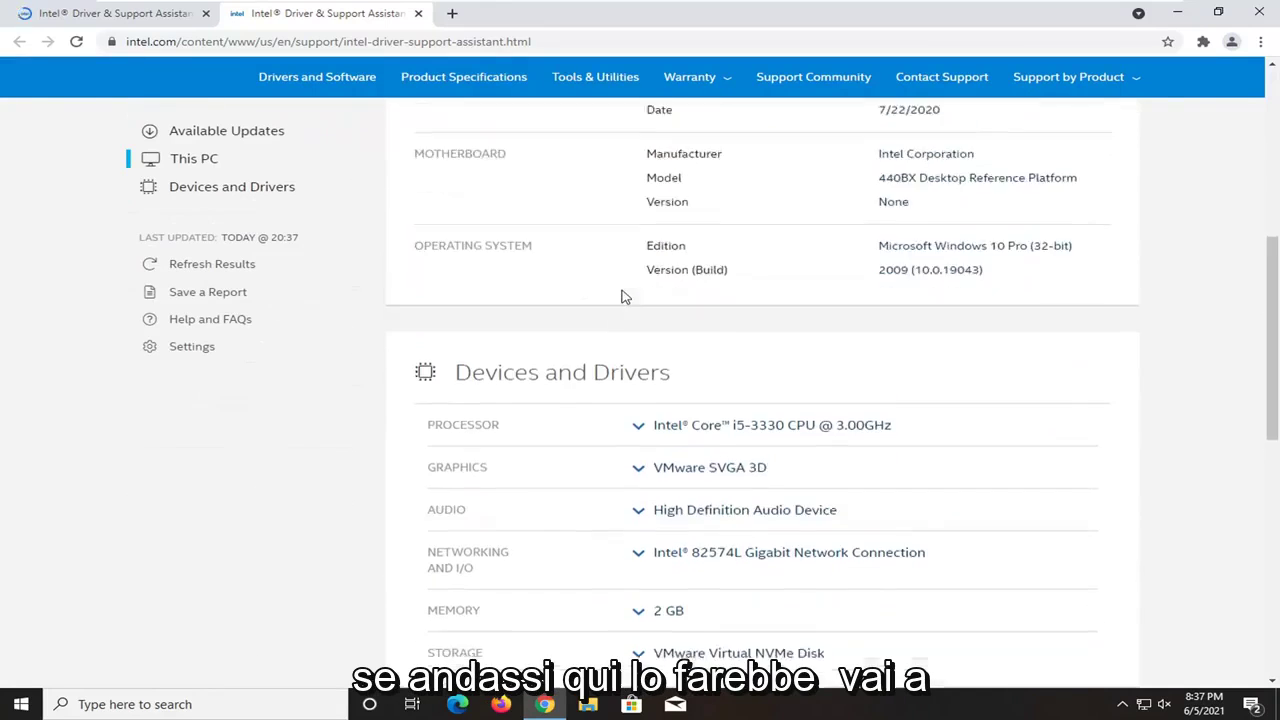
scroll(862, 365, "up", 2)
scroll(862, 365, "up", 1)
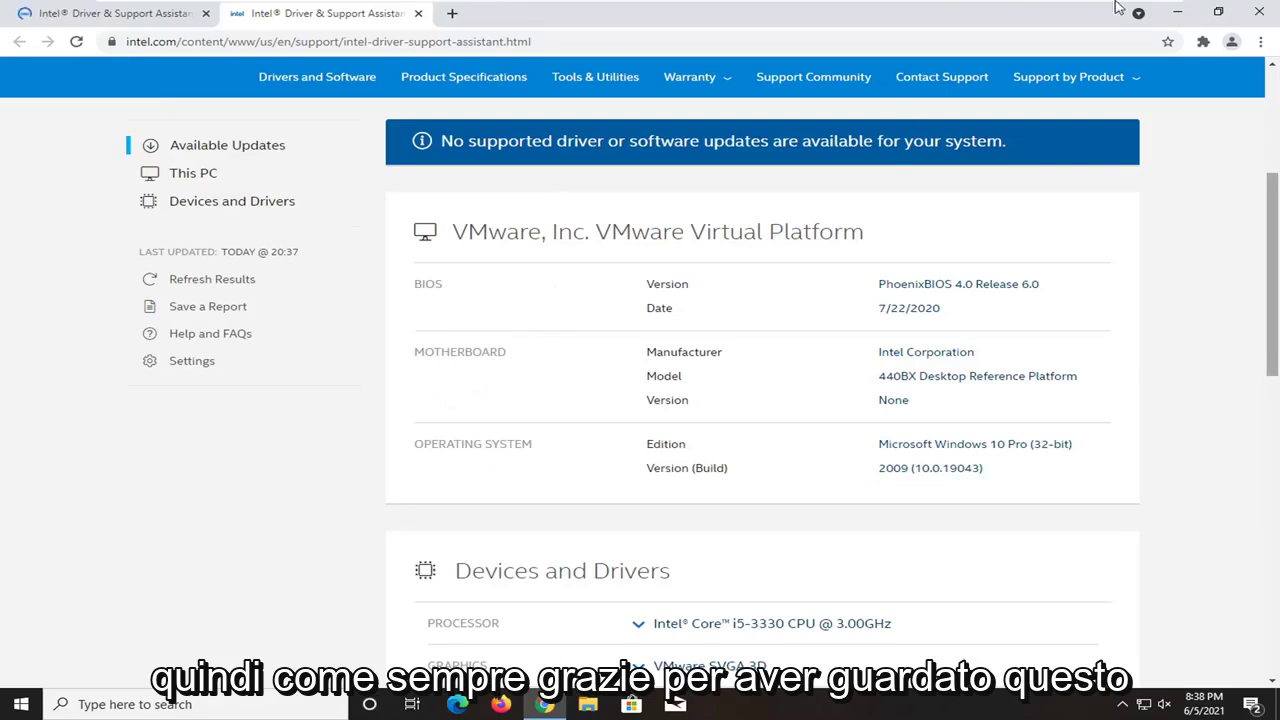
left_click(1260, 12)
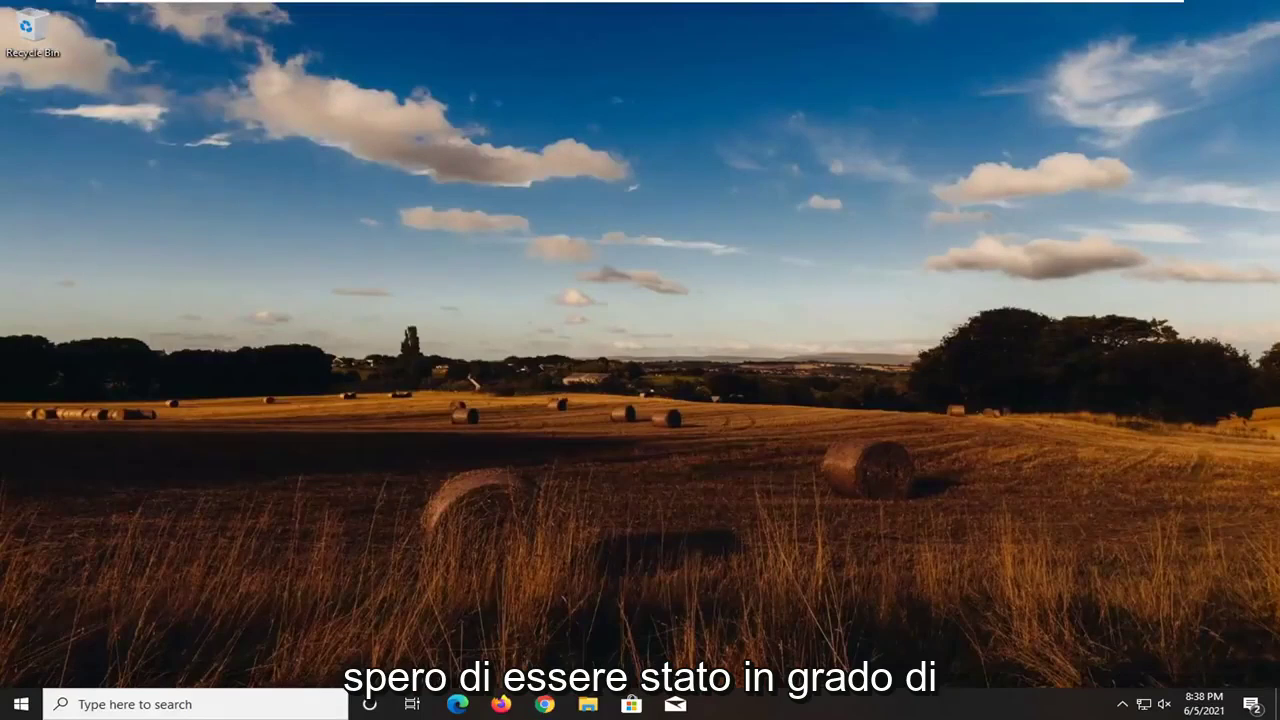